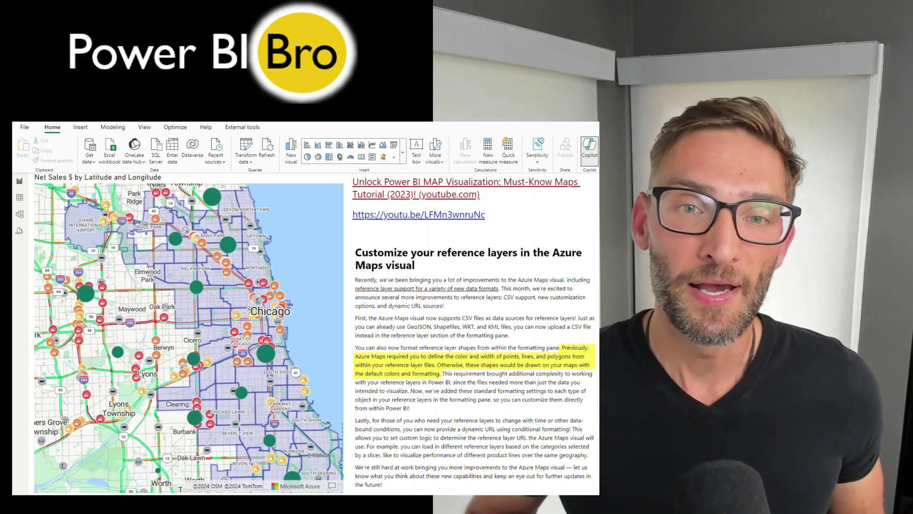
- Select the Net Sales $ by Latitude and Longitude Chicago map on the report page
click(220, 368)
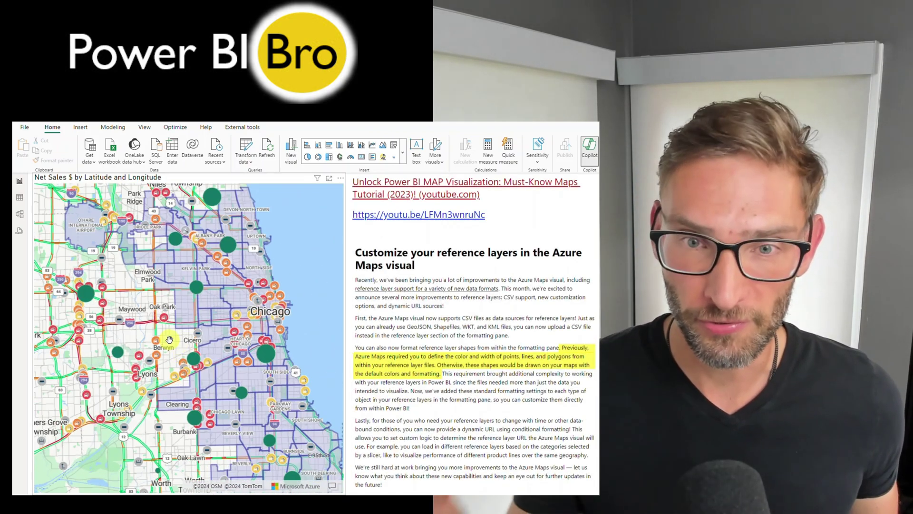
click(228, 366)
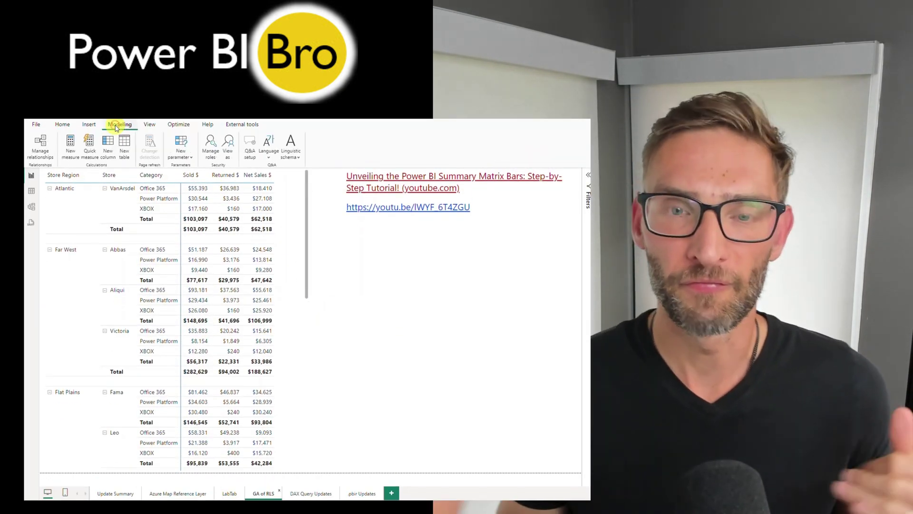
- Add an Untitled security role with a Store - Goals rule on High Goal using Equals
click(210, 151)
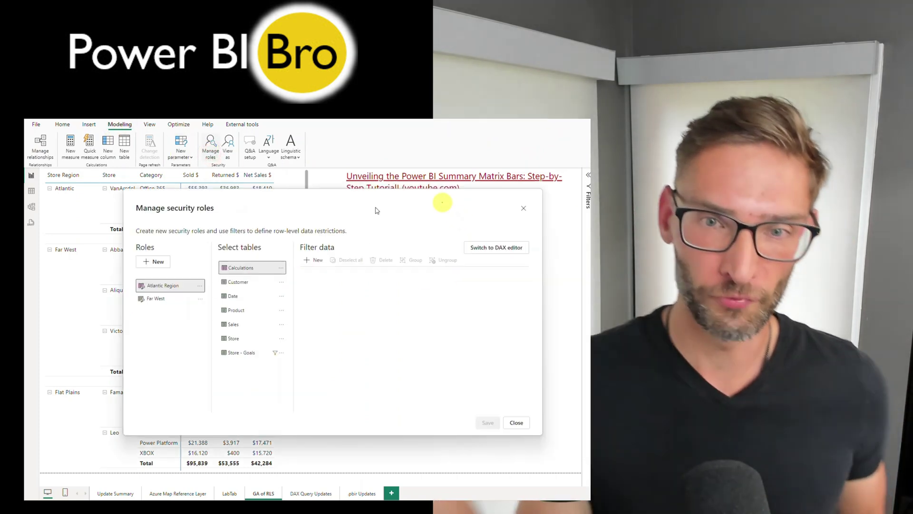
click(442, 203)
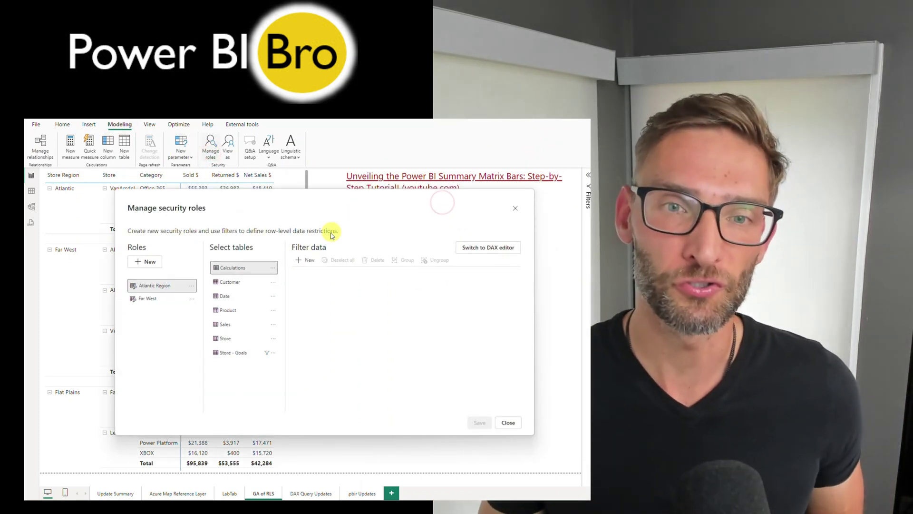
click(148, 298)
click(142, 262)
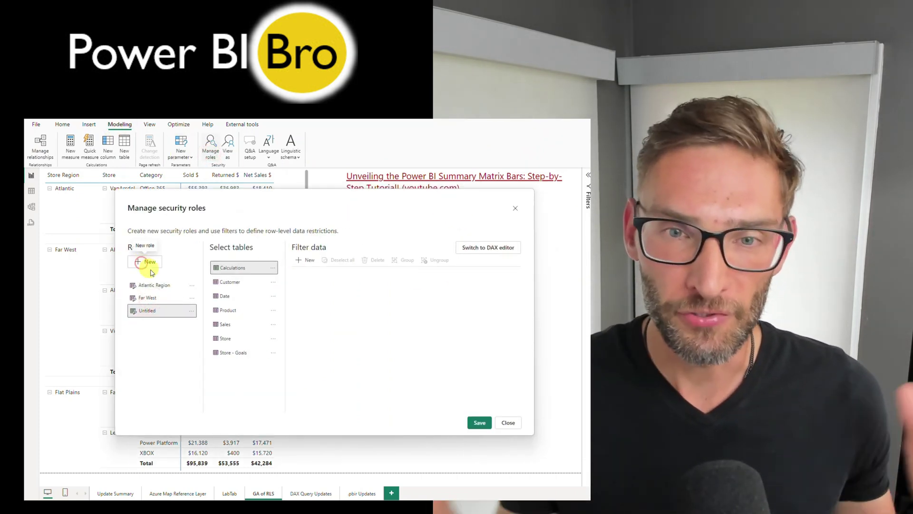
click(230, 353)
click(297, 261)
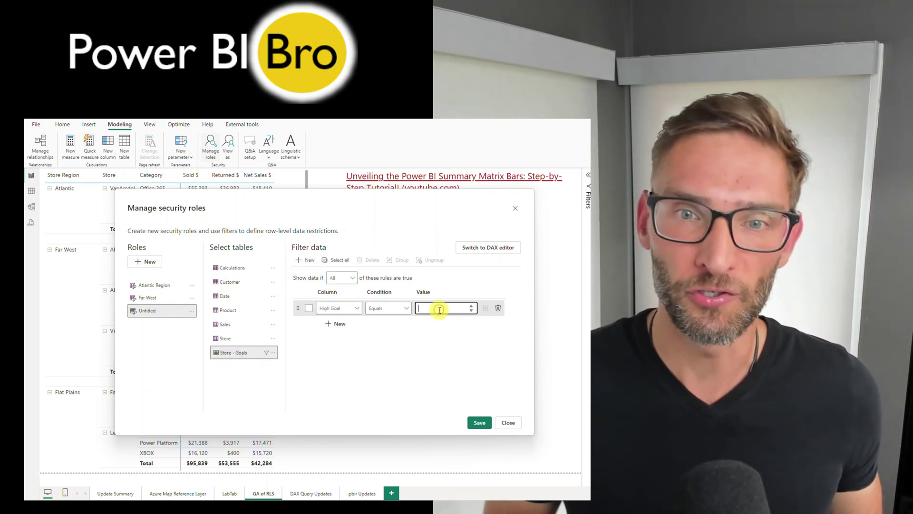
text(e)
click(504, 422)
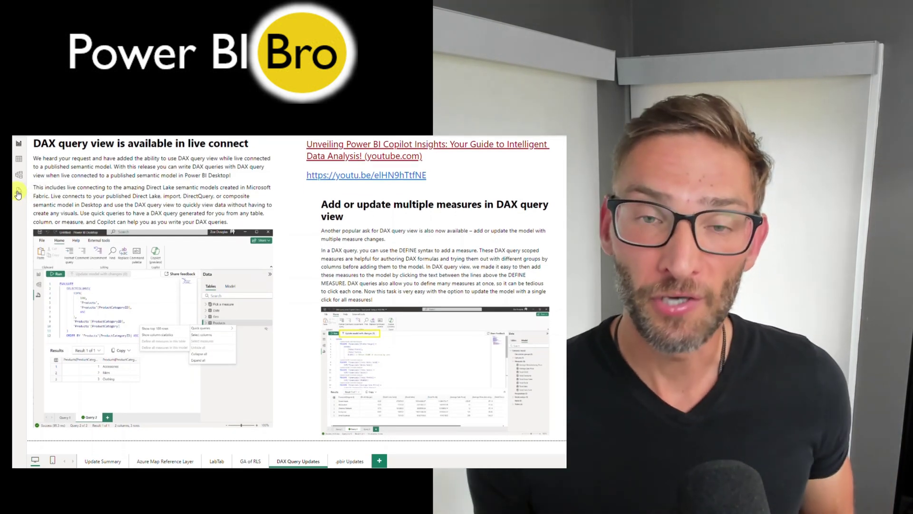
- In DAX query view, browse the saved queries: Top 100, Column Stats, Define all Measures, Query 1–3
click(18, 191)
click(154, 460)
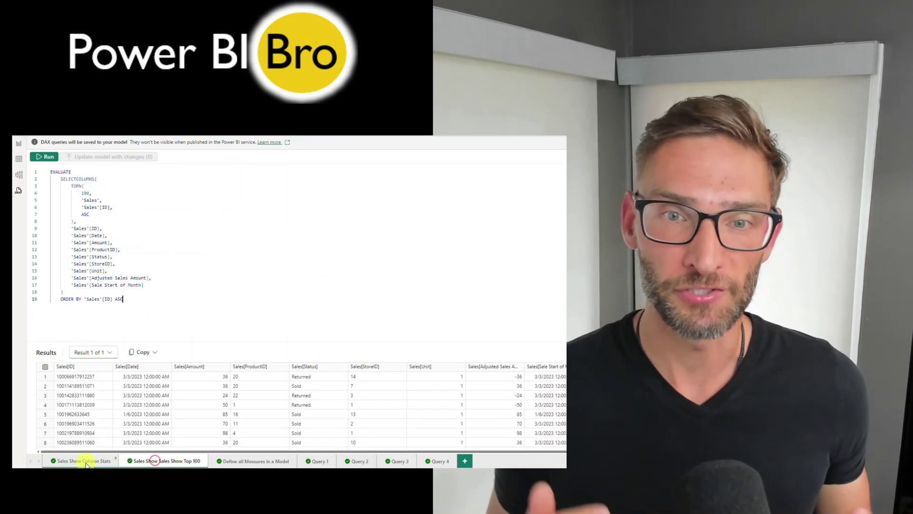
click(86, 464)
click(128, 461)
click(238, 462)
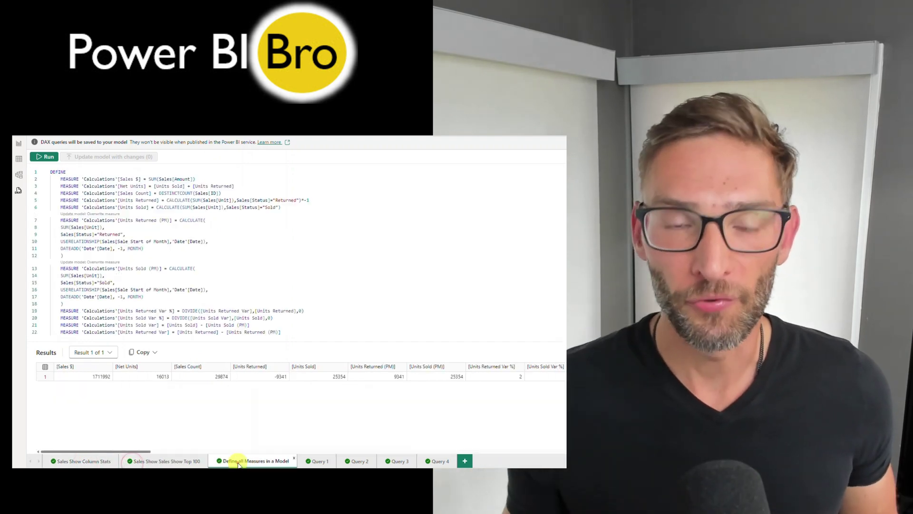
click(317, 461)
click(354, 461)
click(398, 461)
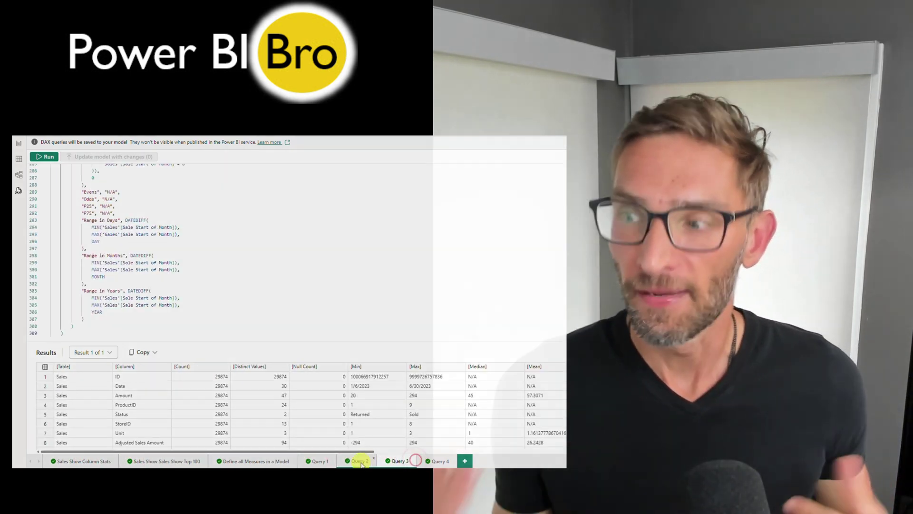
click(359, 461)
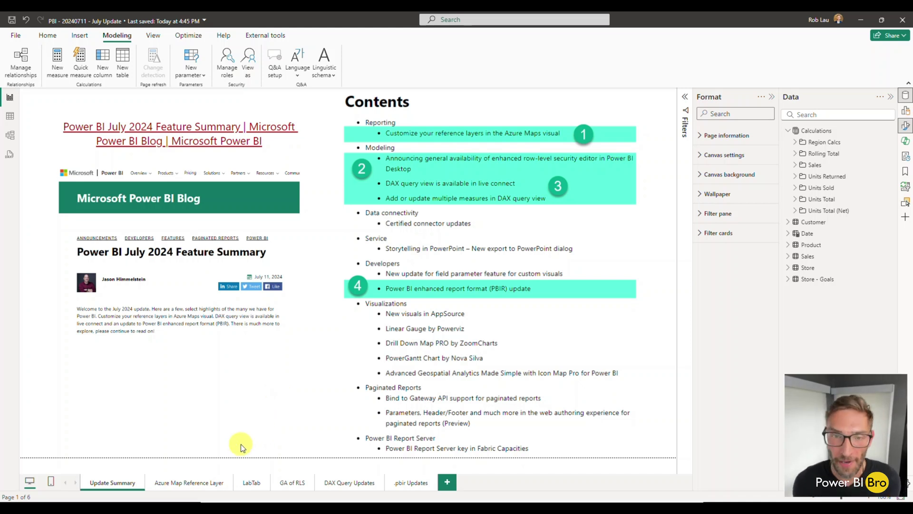
click(193, 485)
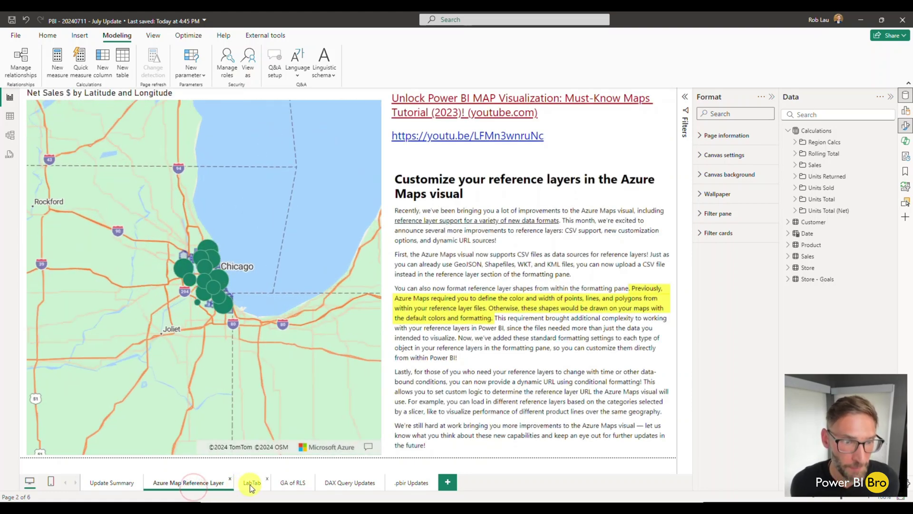
click(250, 483)
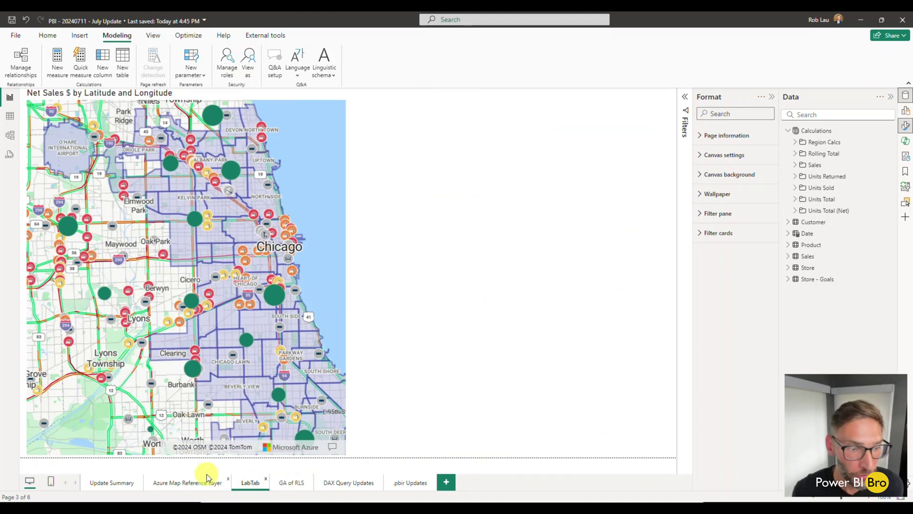
click(208, 477)
click(105, 487)
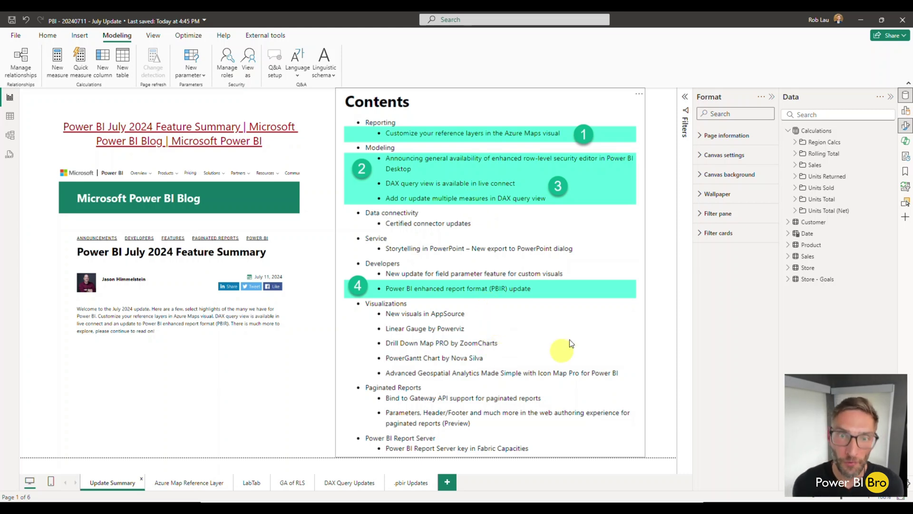
click(186, 484)
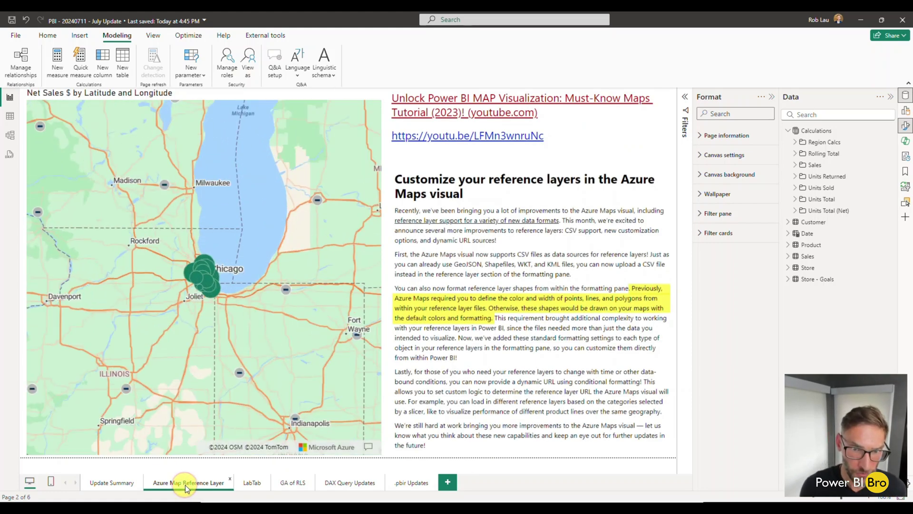
click(251, 485)
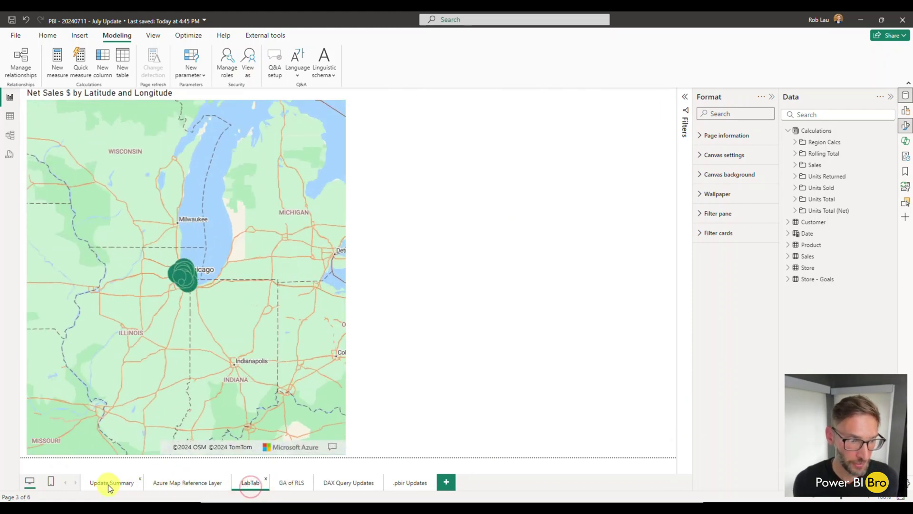
click(109, 485)
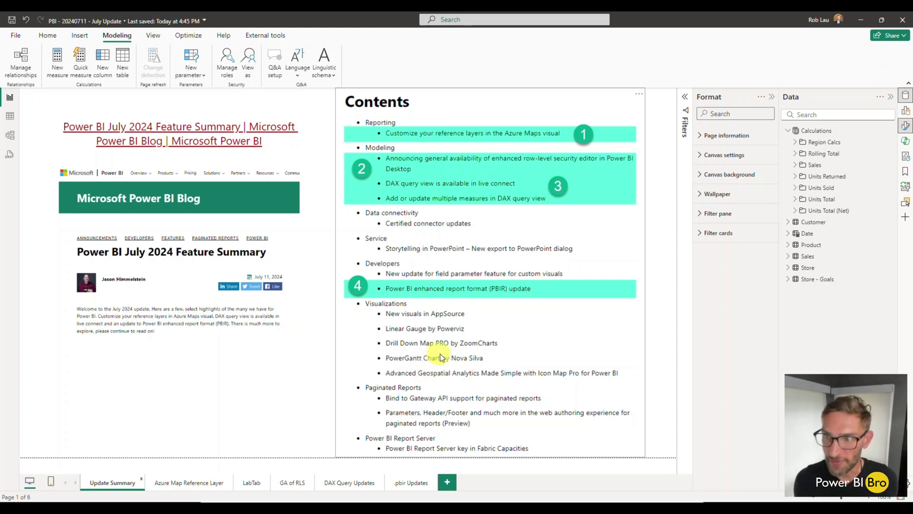
- On the Azure Map Reference Layer page, select the map and expand its Reference layer formatting
click(169, 483)
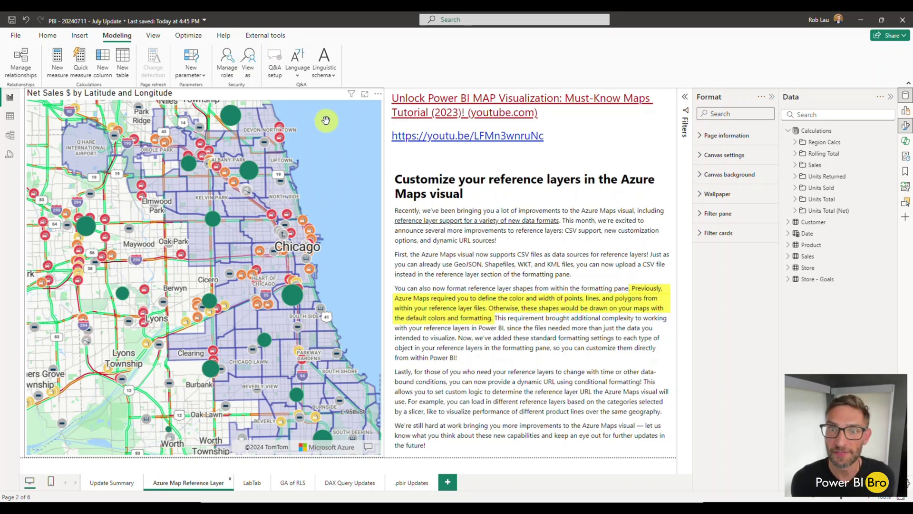
click(309, 102)
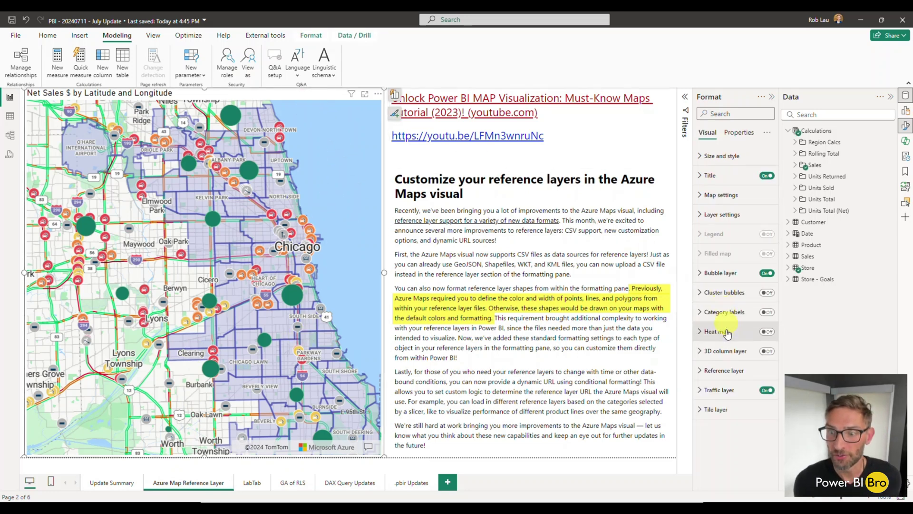
click(700, 374)
scroll(718, 368, down, 2)
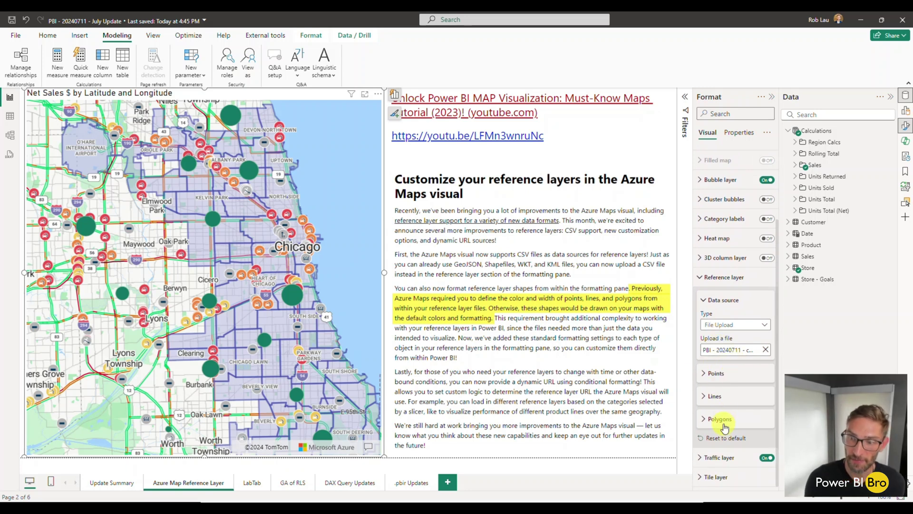
- Expand the reference layer's Polygons and Points options, then move to the LabTab page
click(720, 419)
click(706, 374)
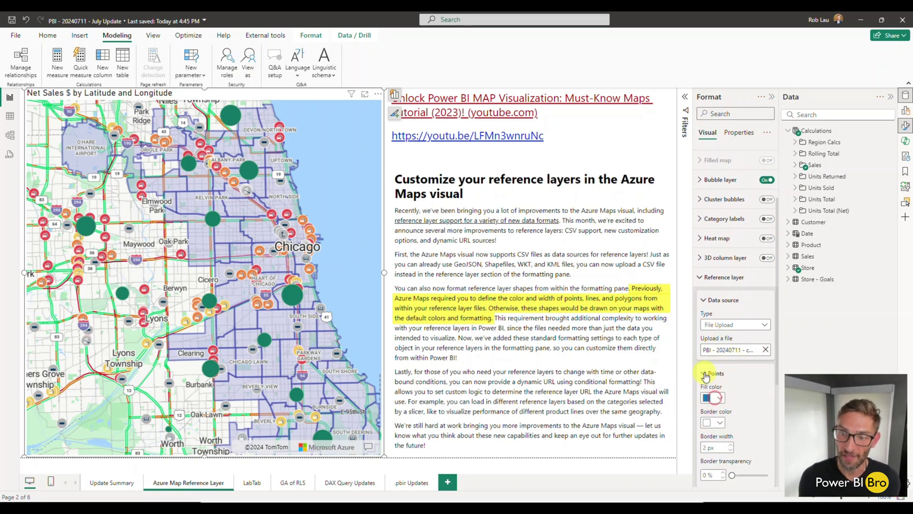
scroll(713, 381, down, 5)
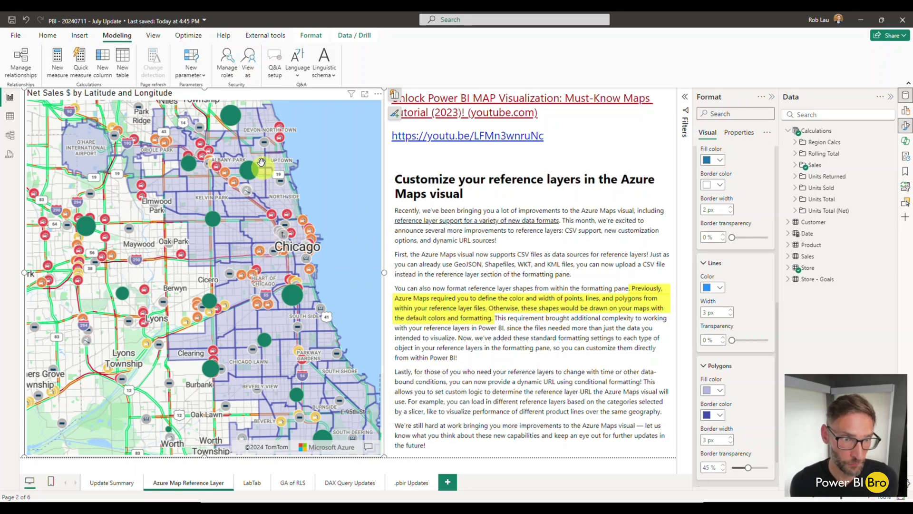
scroll(738, 281, up, 2)
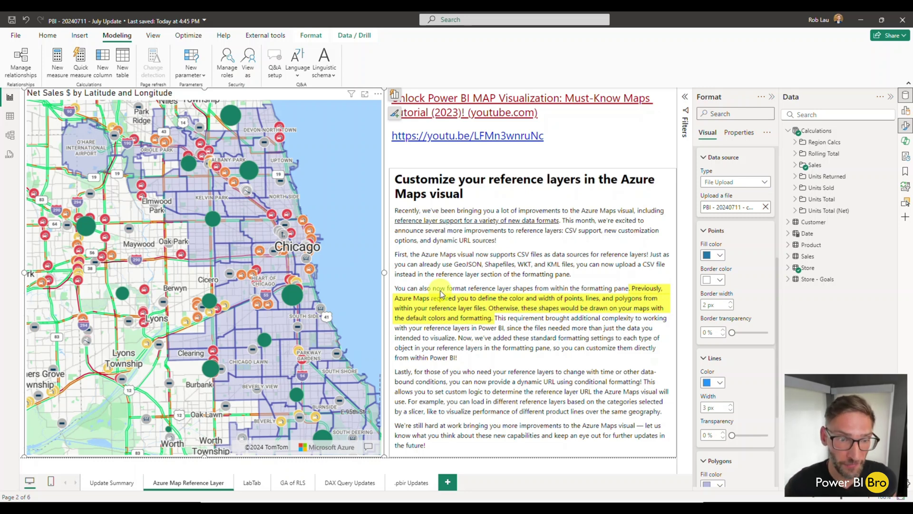
scroll(748, 295, down, 3)
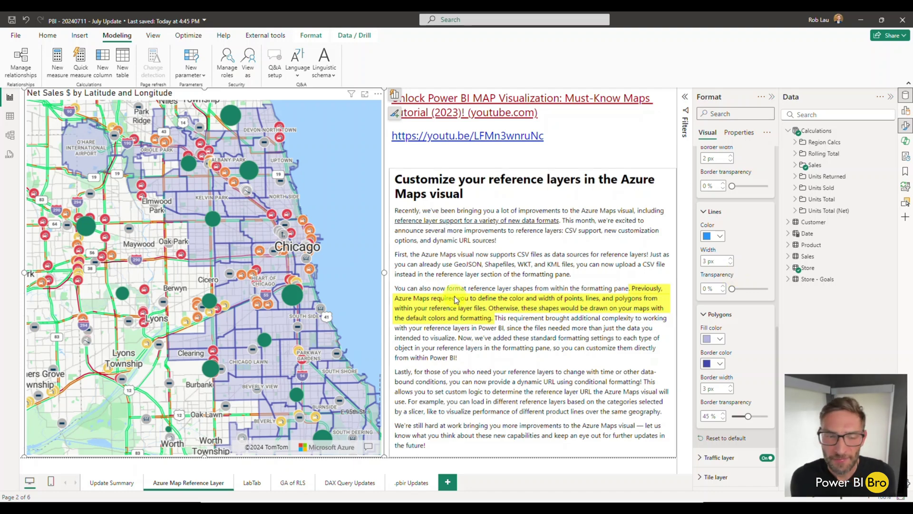
click(249, 484)
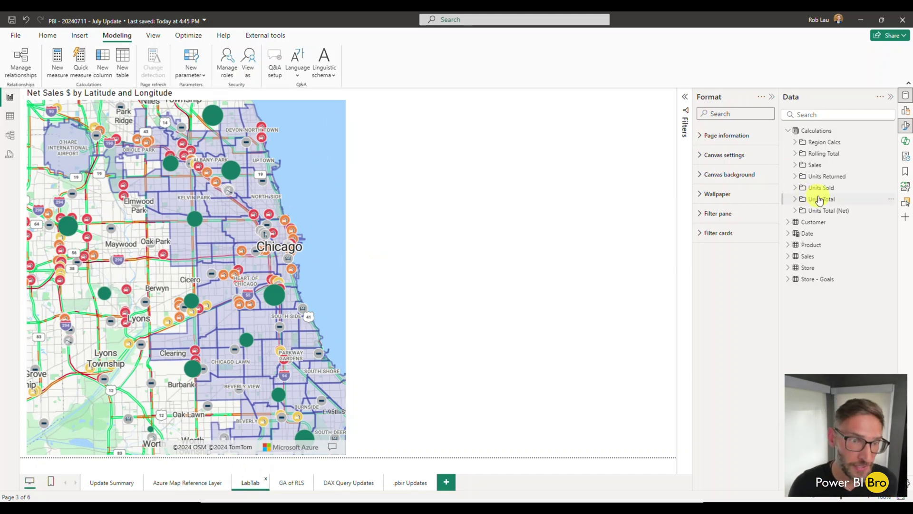
- Start a new visual from the Store table's Latitude and Longitude fields
click(788, 280)
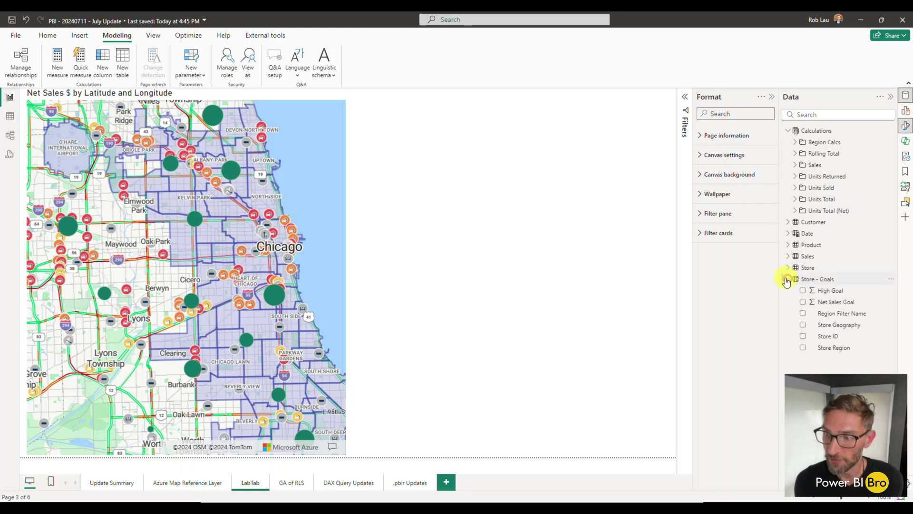
click(788, 269)
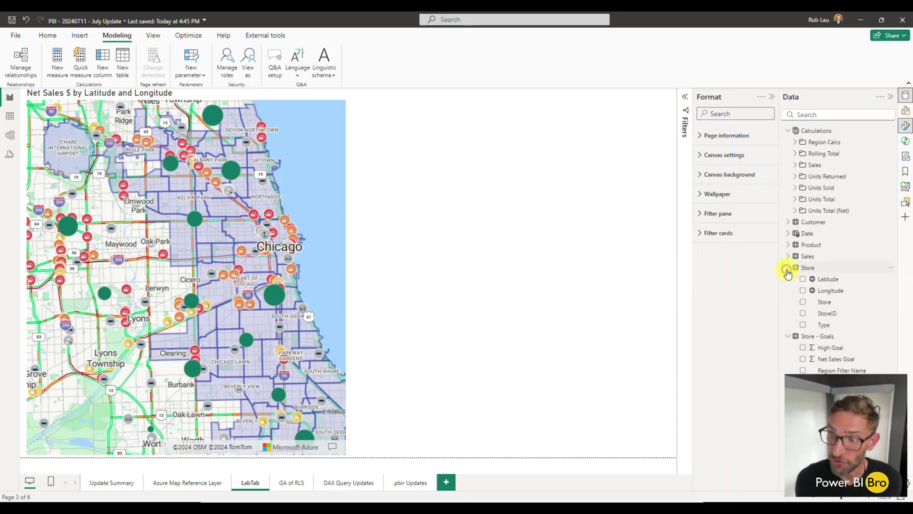
click(802, 279)
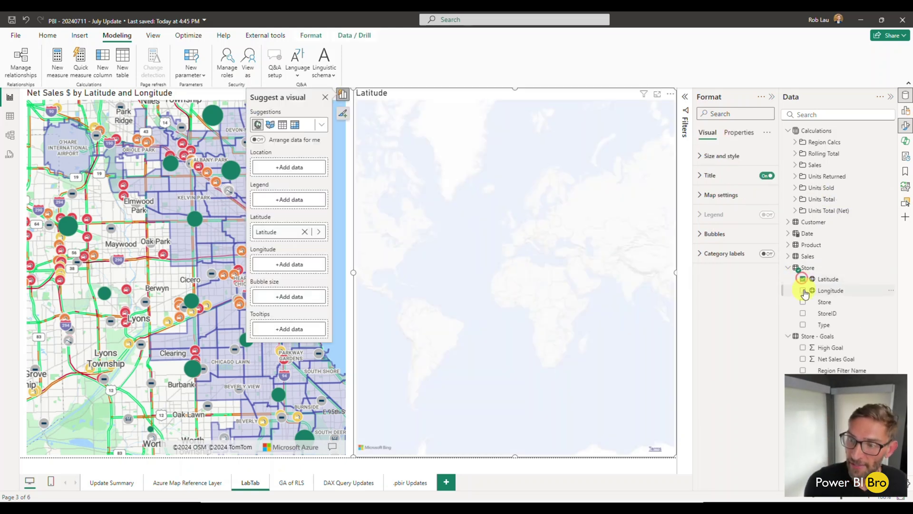
click(803, 291)
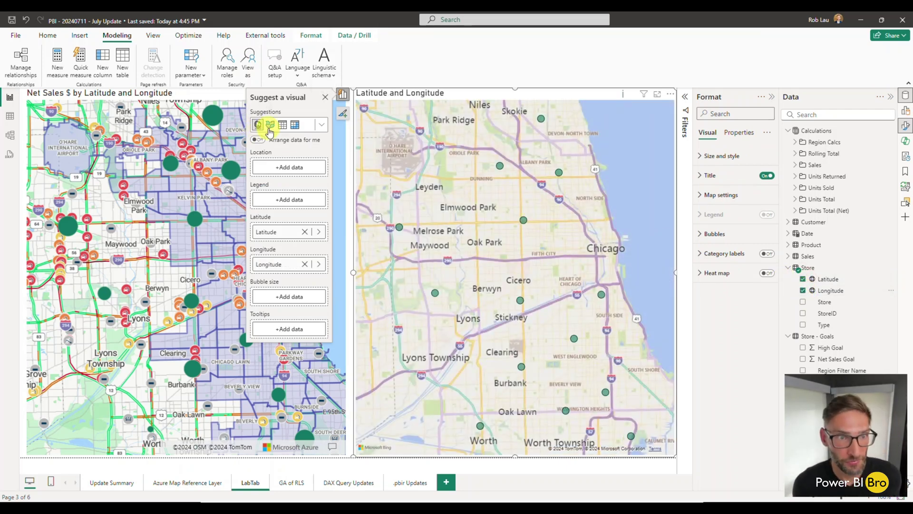
- Convert it to an Azure map with bubbles sized by Net Sales $ and close suggestions
click(321, 124)
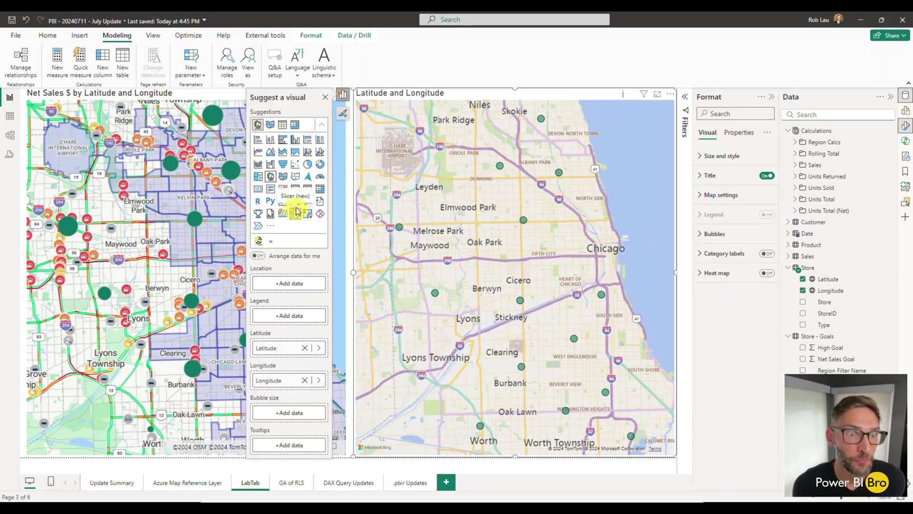
click(307, 181)
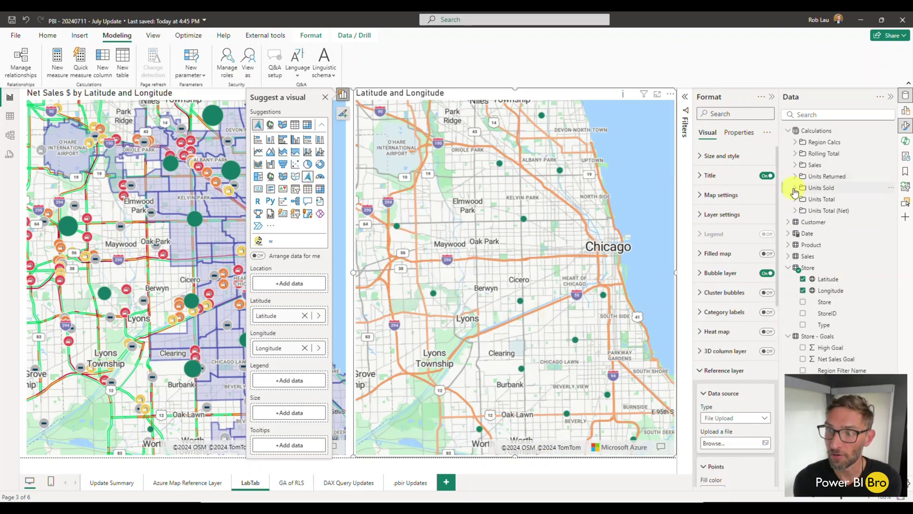
click(795, 166)
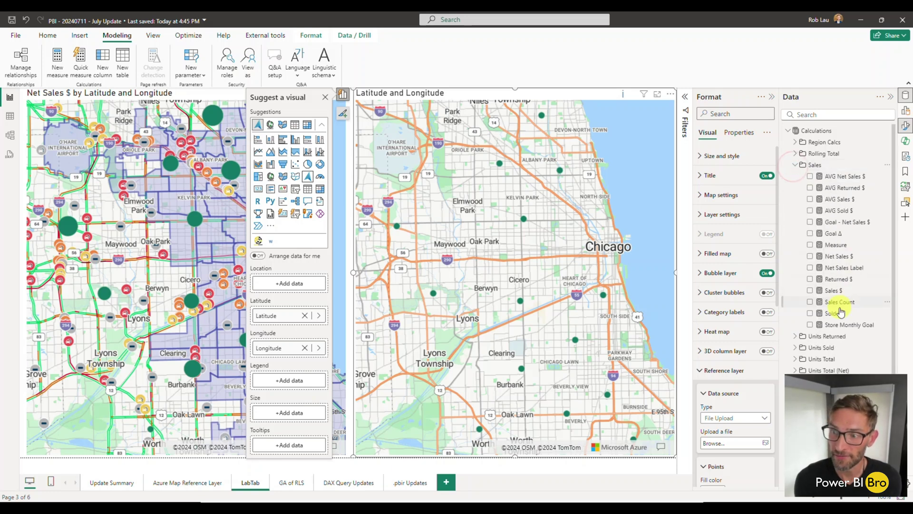
drag(838, 261, 288, 413)
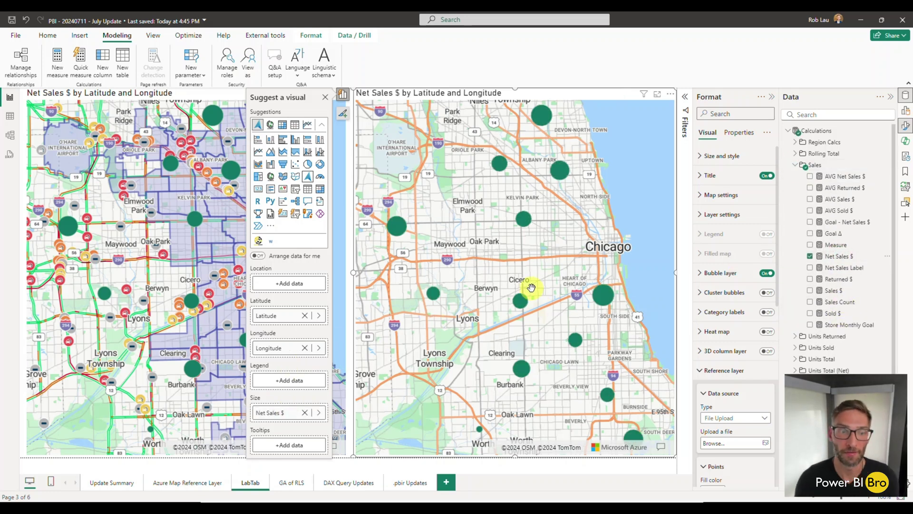
click(326, 100)
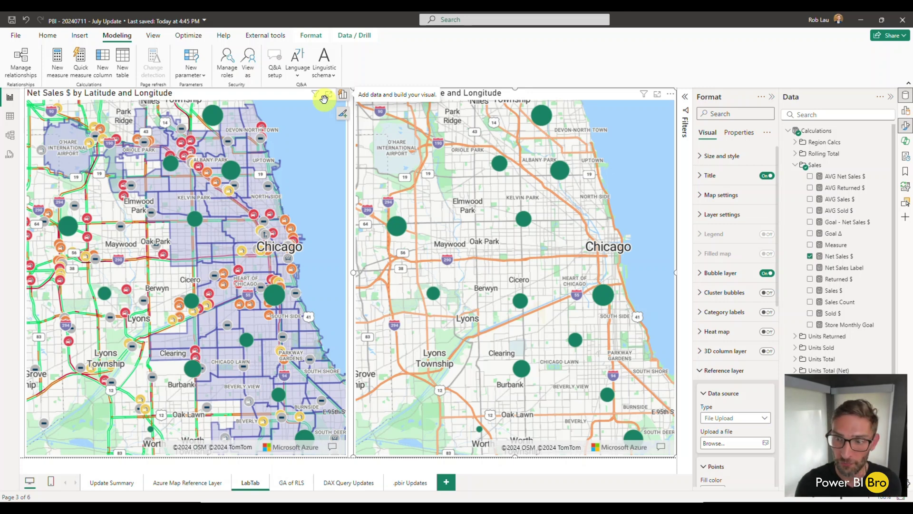
scroll(751, 347, down, 1)
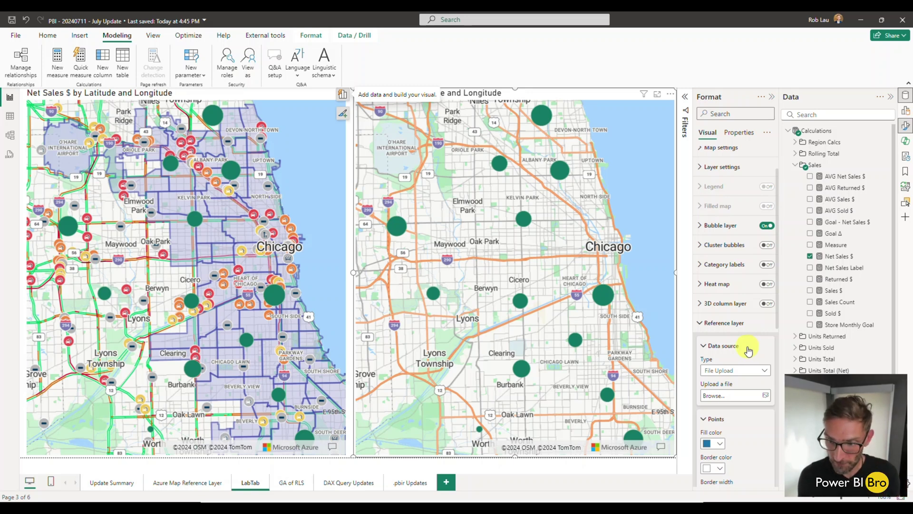
- Load a Chicago boundary file as the new map's reference layer via File Upload
scroll(745, 359, down, 1)
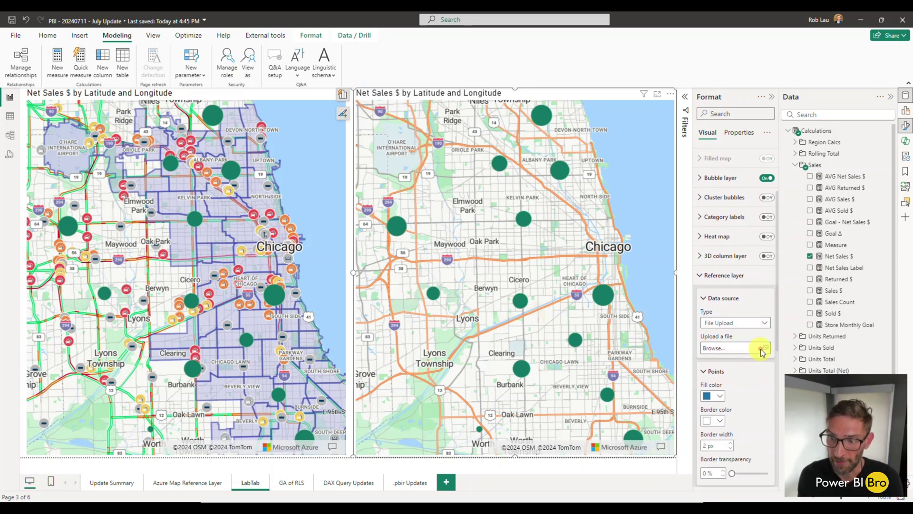
click(761, 351)
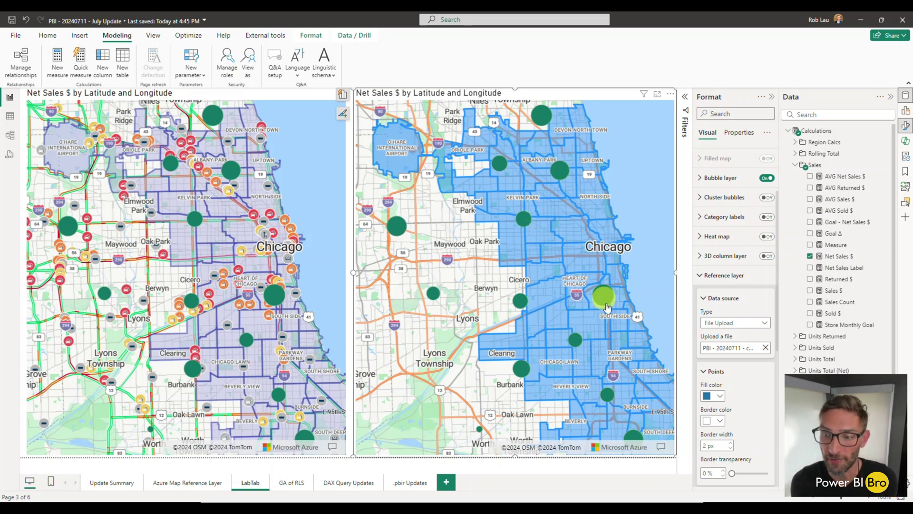
scroll(740, 394, down, 1)
scroll(757, 385, down, 2)
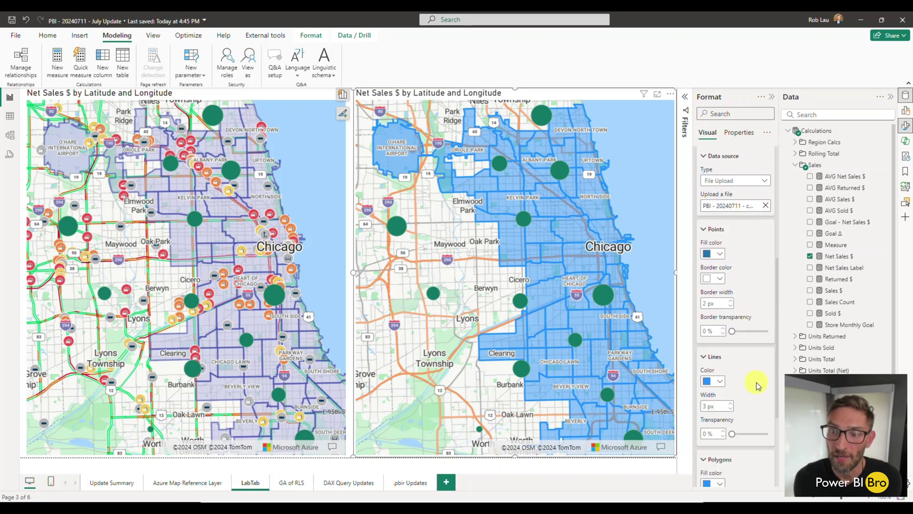
scroll(758, 385, down, 3)
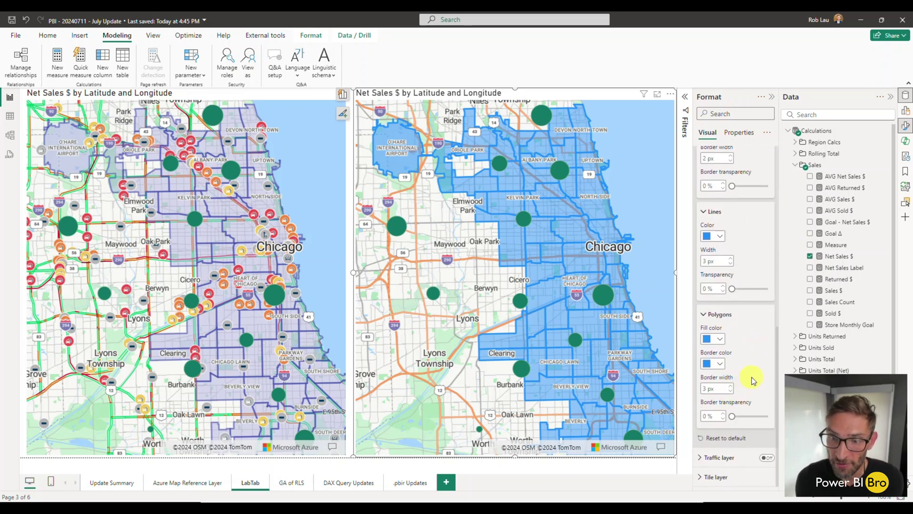
- Style the reference polygons with dark-blue 3 px borders and a light lavender fill
click(730, 386)
click(730, 386)
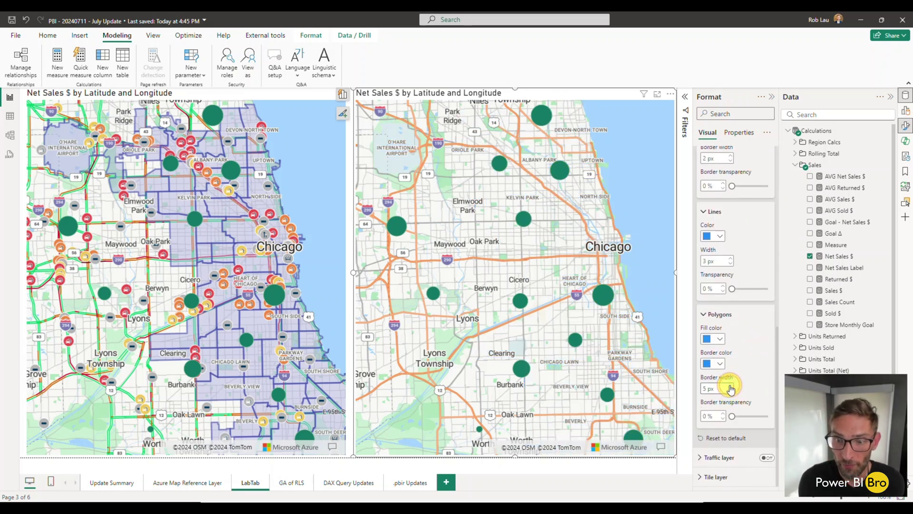
click(715, 363)
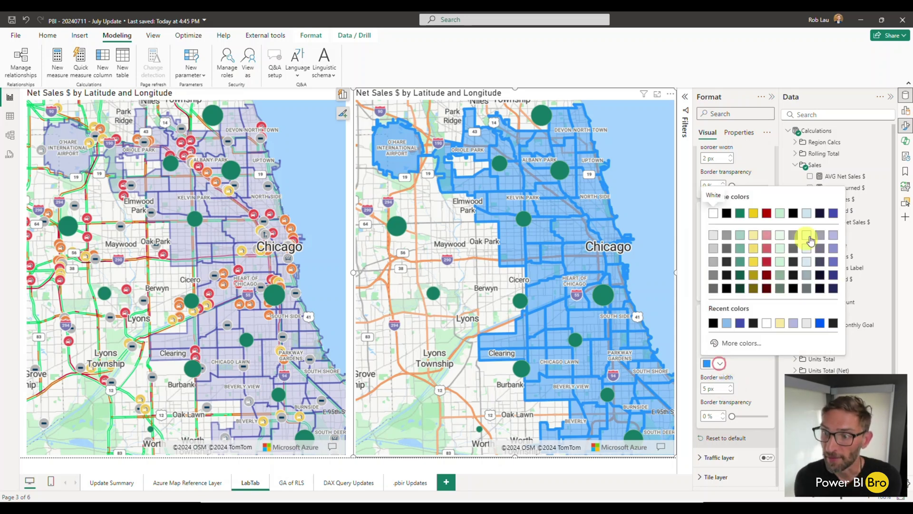
click(831, 219)
click(718, 340)
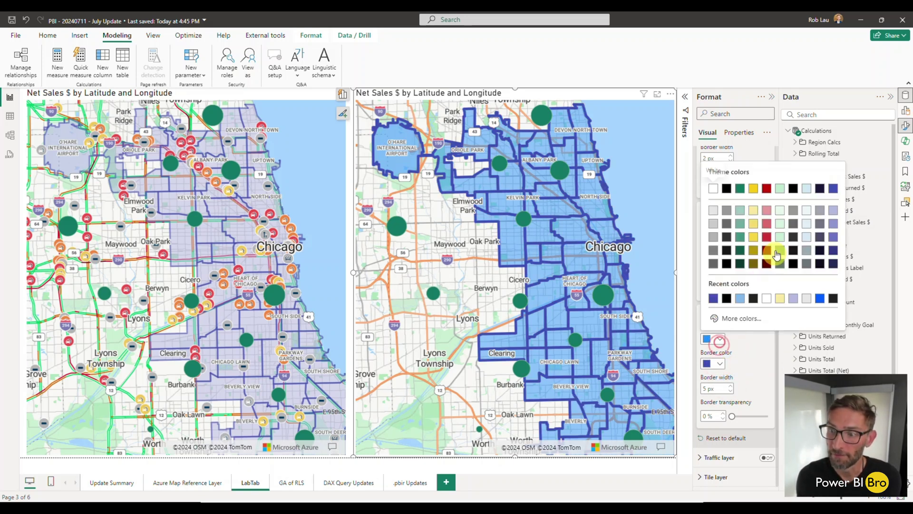
click(780, 210)
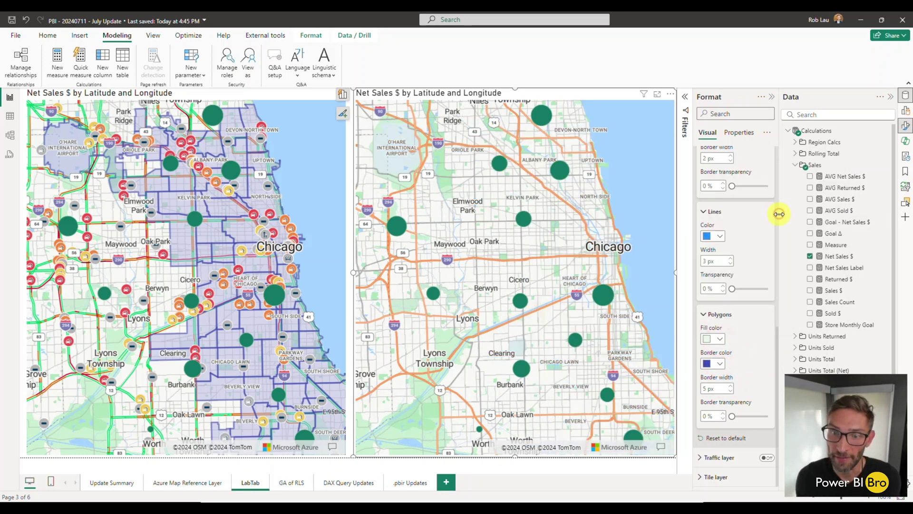
click(720, 341)
click(835, 212)
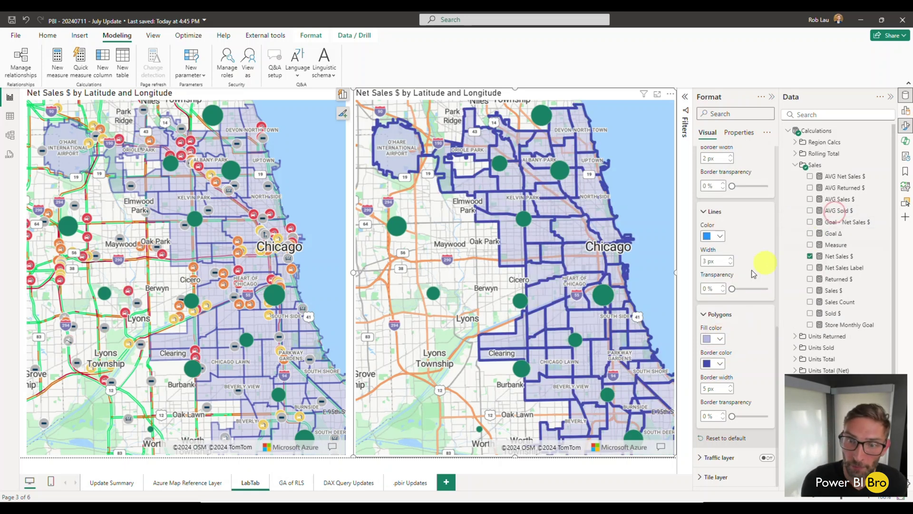
click(730, 391)
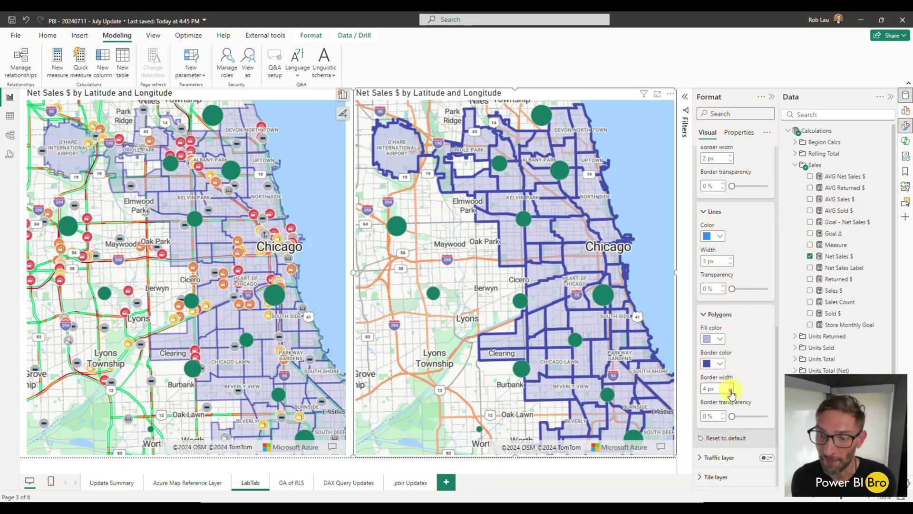
click(730, 391)
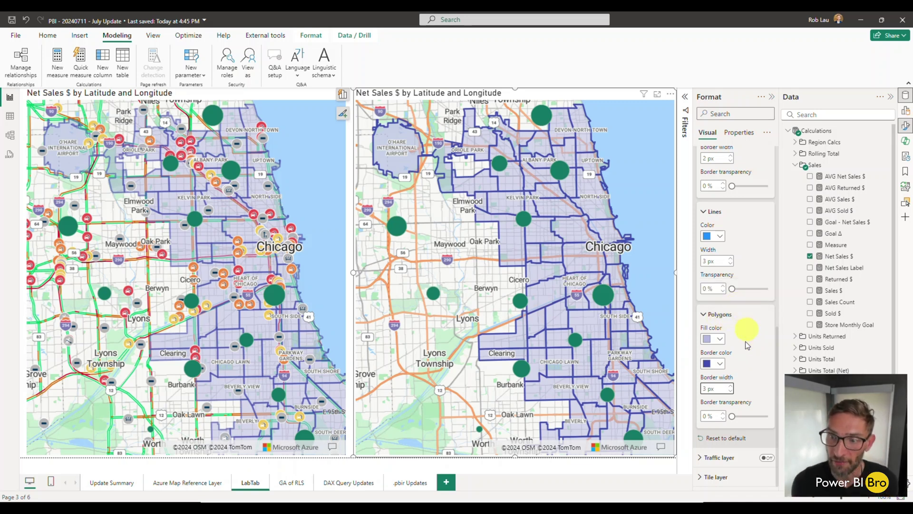
scroll(743, 353, up, 1)
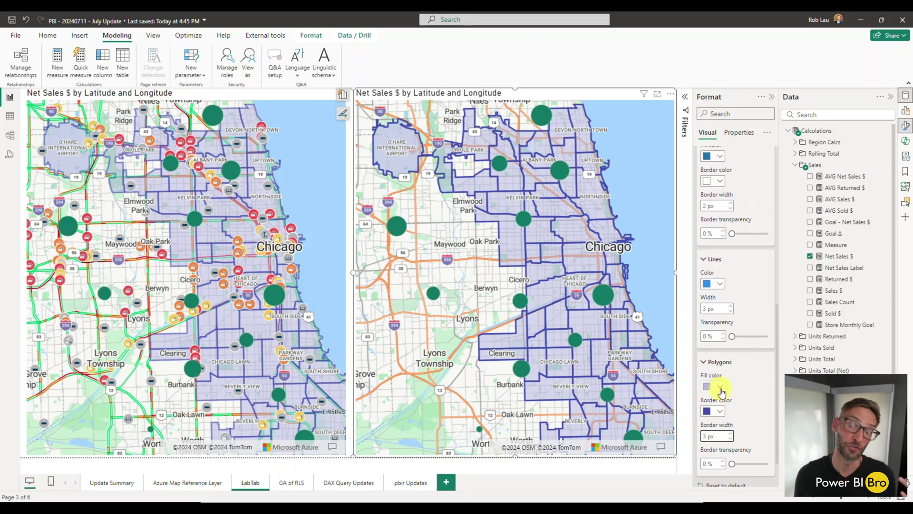
scroll(722, 375, up, 1)
scroll(727, 328, up, 1)
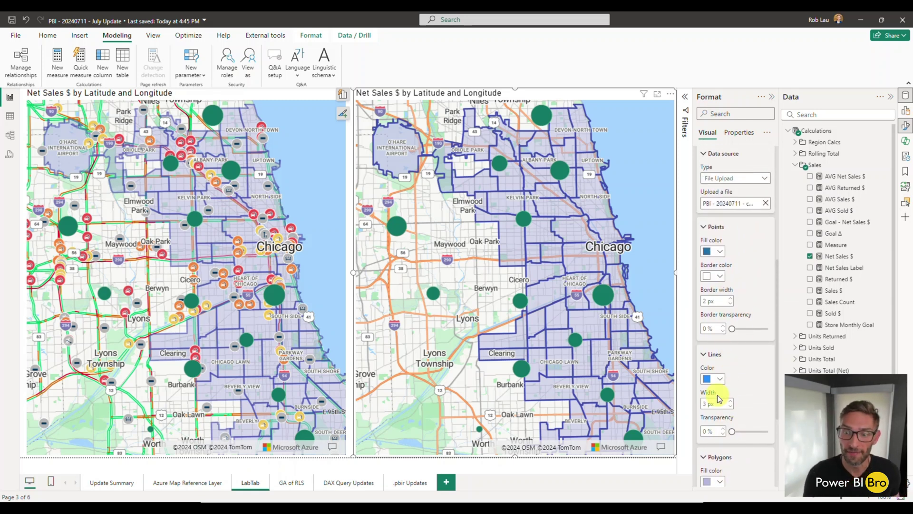
scroll(719, 400, down, 1)
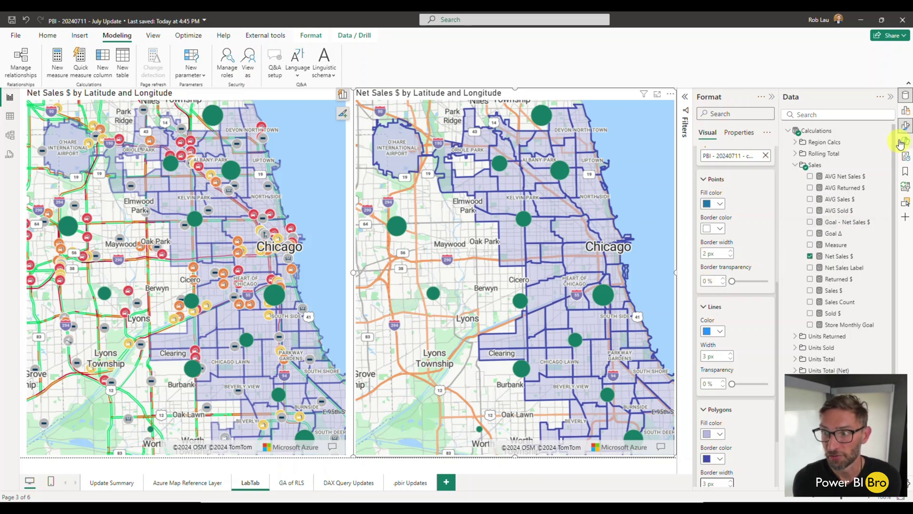
scroll(744, 223, up, 6)
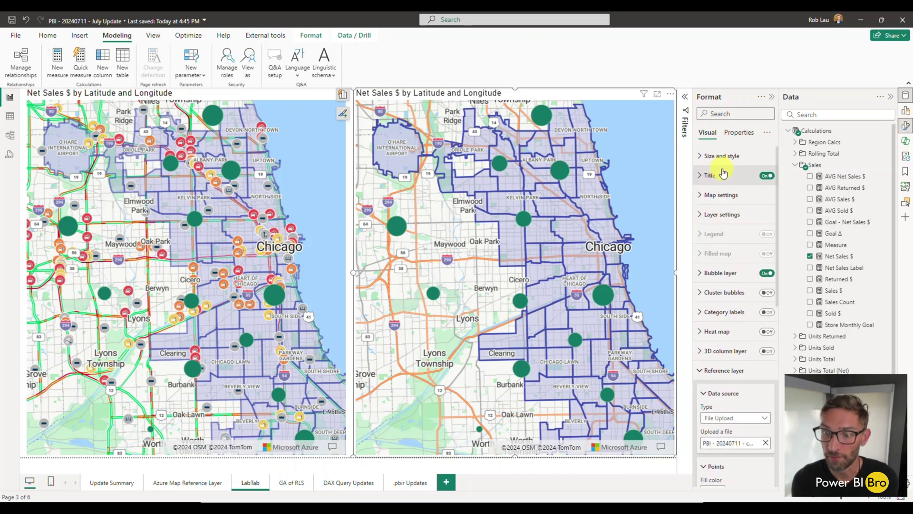
click(720, 371)
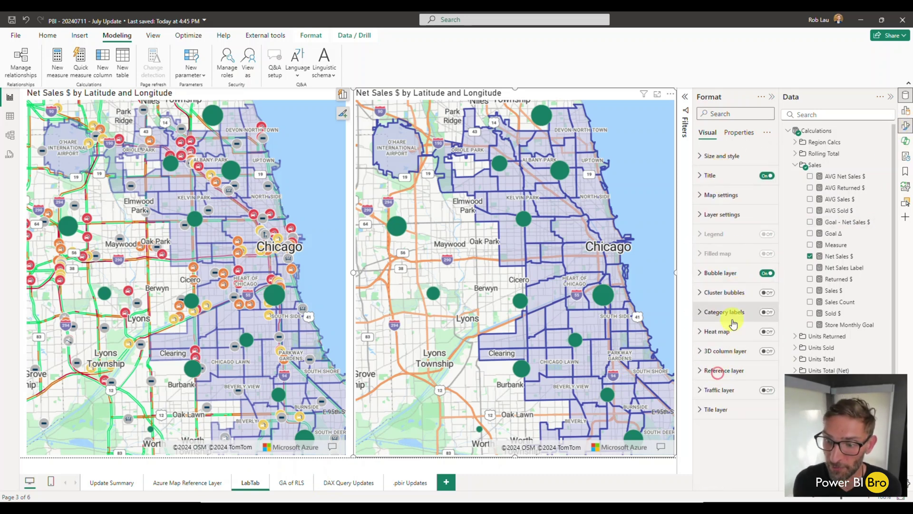
click(759, 387)
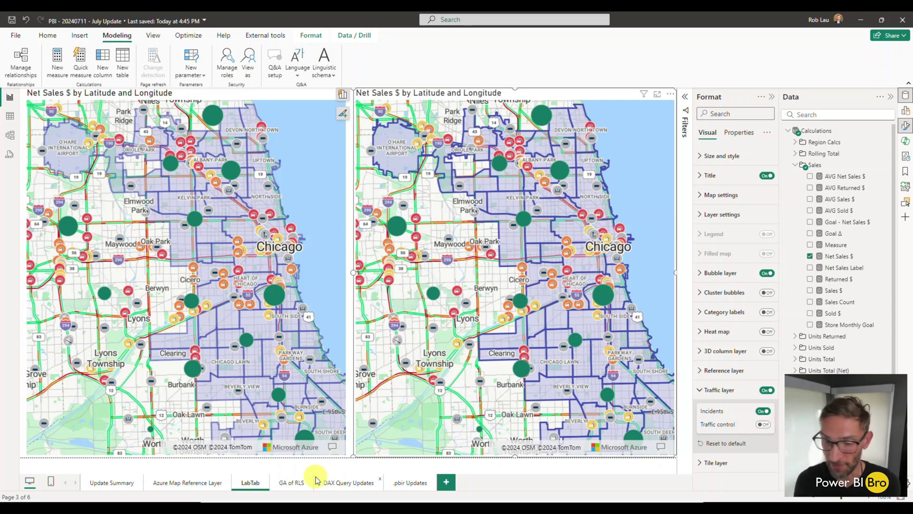
- Open the GA of RLS page and scroll through its store region, store and category matrix
click(281, 482)
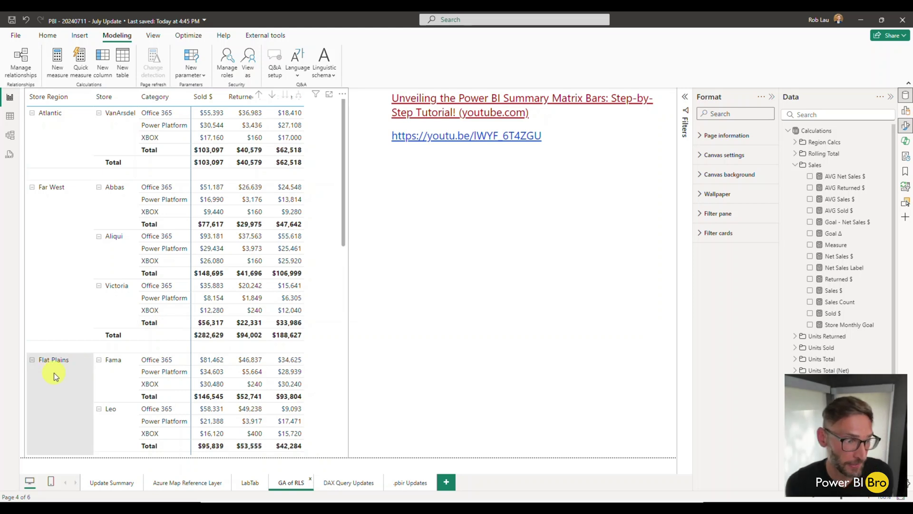
scroll(62, 370, down, 5)
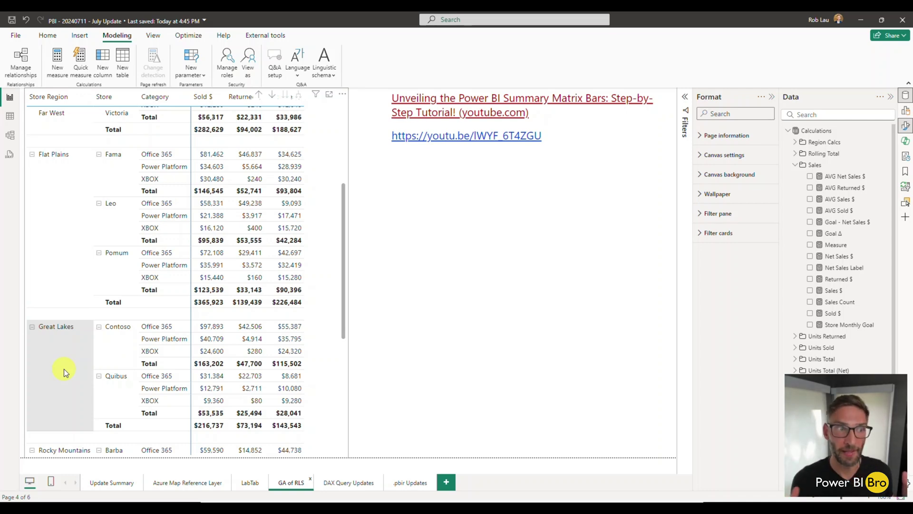
scroll(65, 371, up, 3)
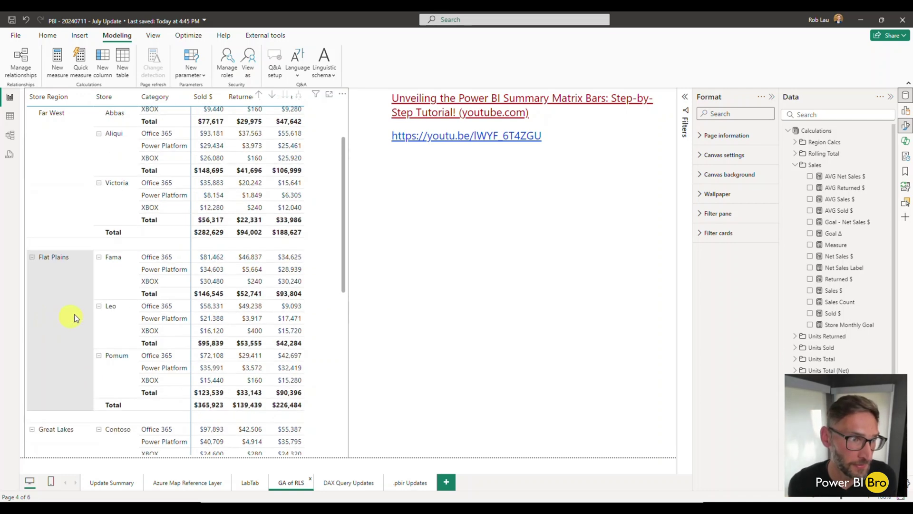
- Create a new security role named Flat Plains
click(228, 76)
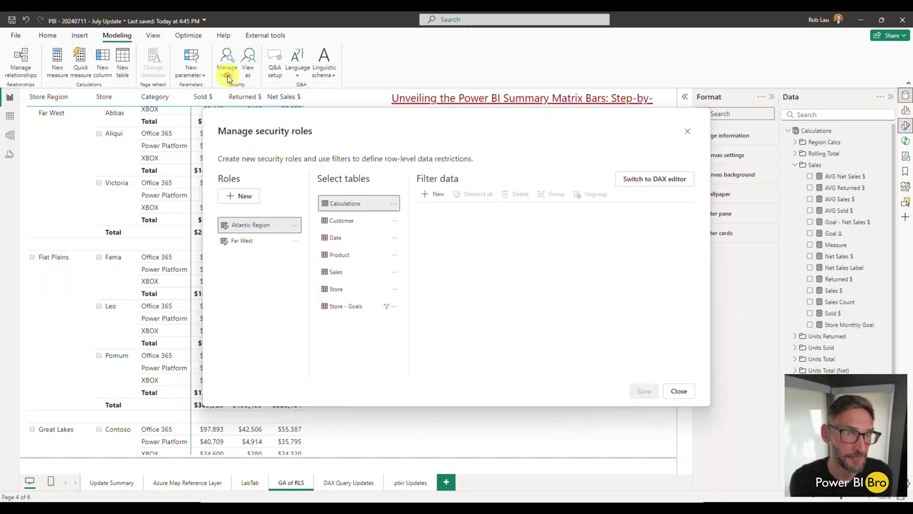
click(237, 195)
click(296, 256)
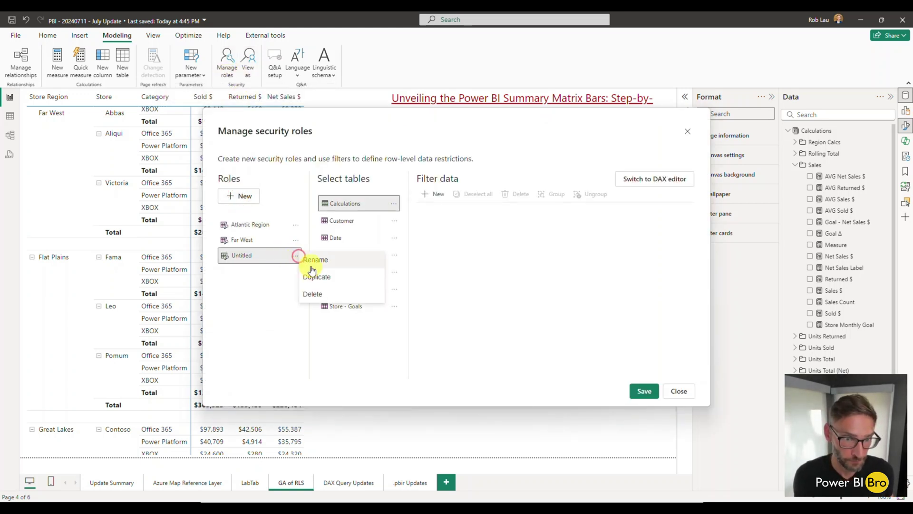
click(310, 260)
key(BackSpace)
key(BackSpace)
key(BackSpace)
key(BackSpace)
key(BackSpace)
key(BackSpace)
key(BackSpace)
key(BackSpace)
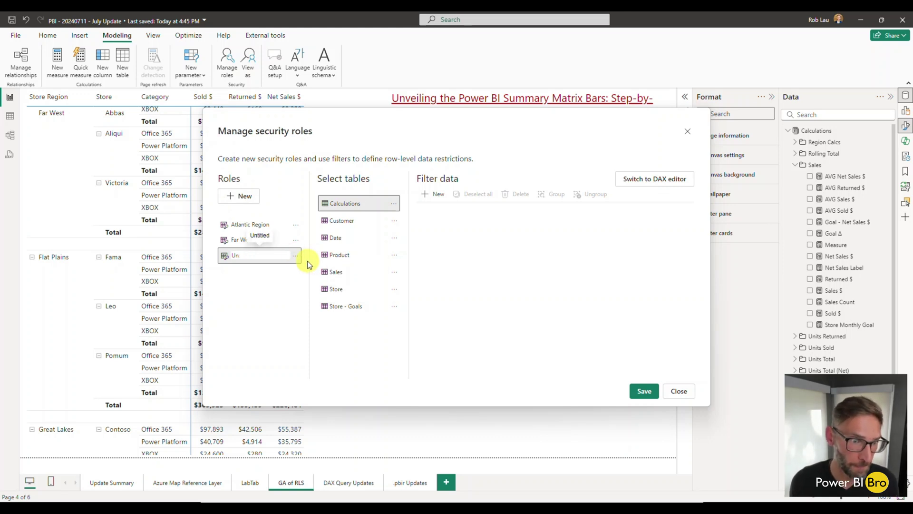
text(Flat Plains)
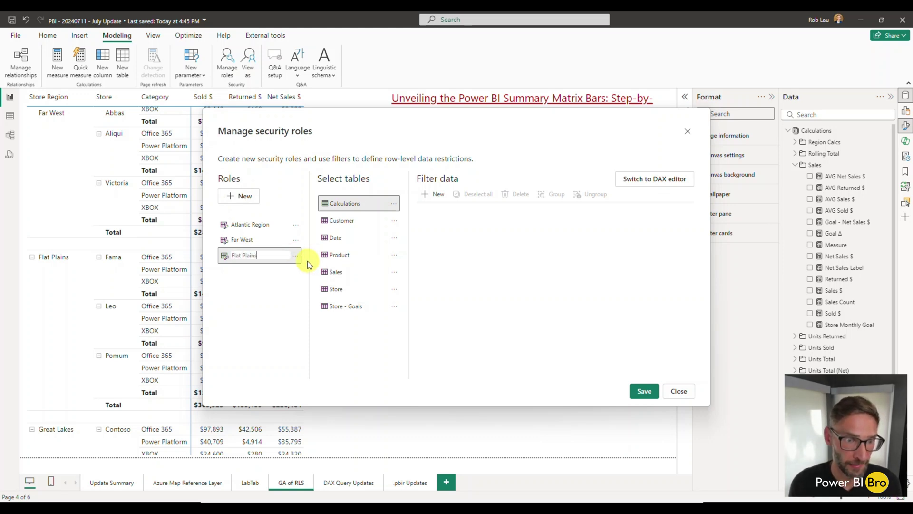
- Filter Store - Goals to Store Region equals Flat Plains, review the DAX, and save the role
click(344, 308)
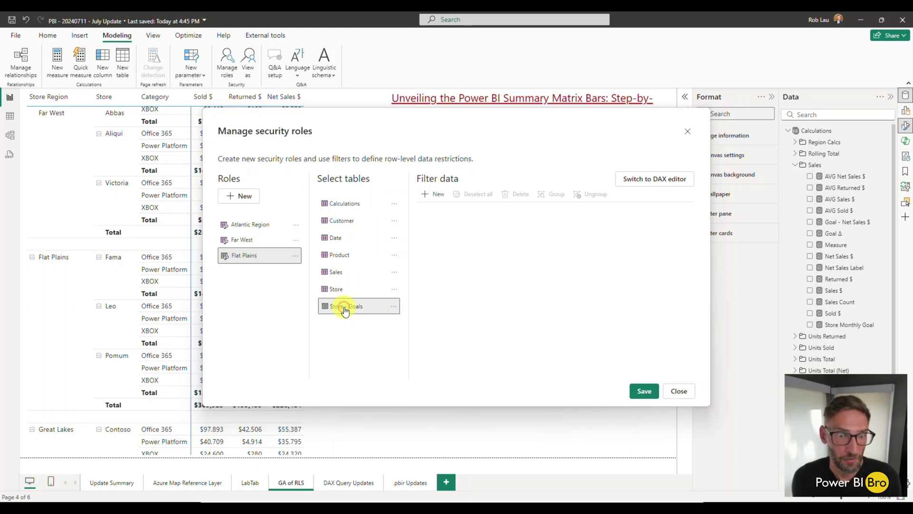
click(433, 194)
click(491, 258)
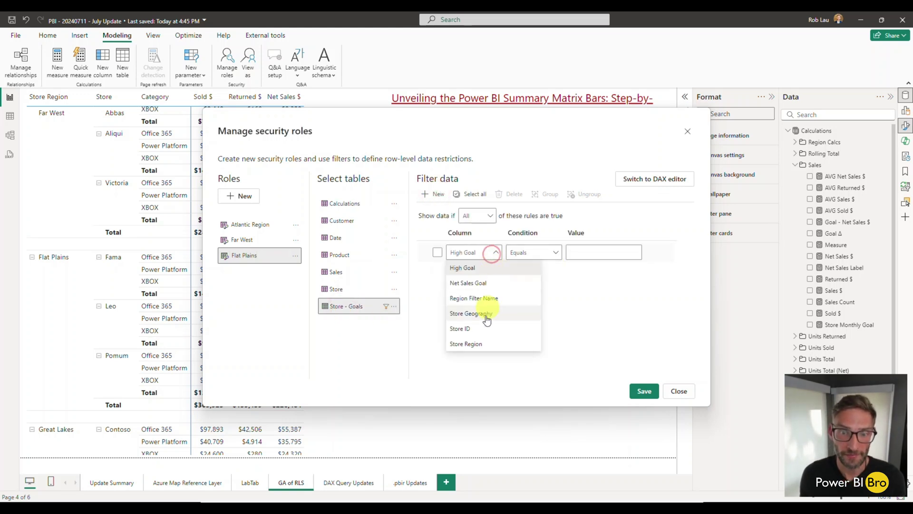
click(473, 343)
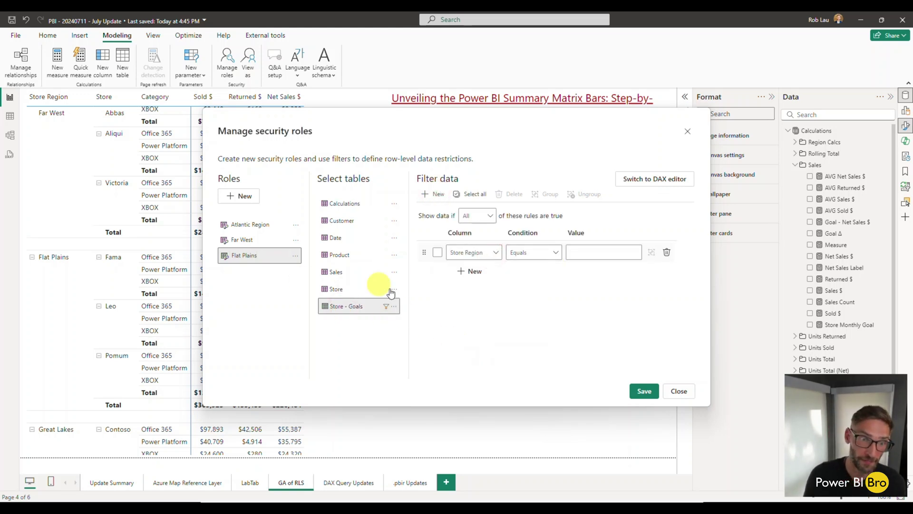
click(588, 250)
text(Flat Plains)
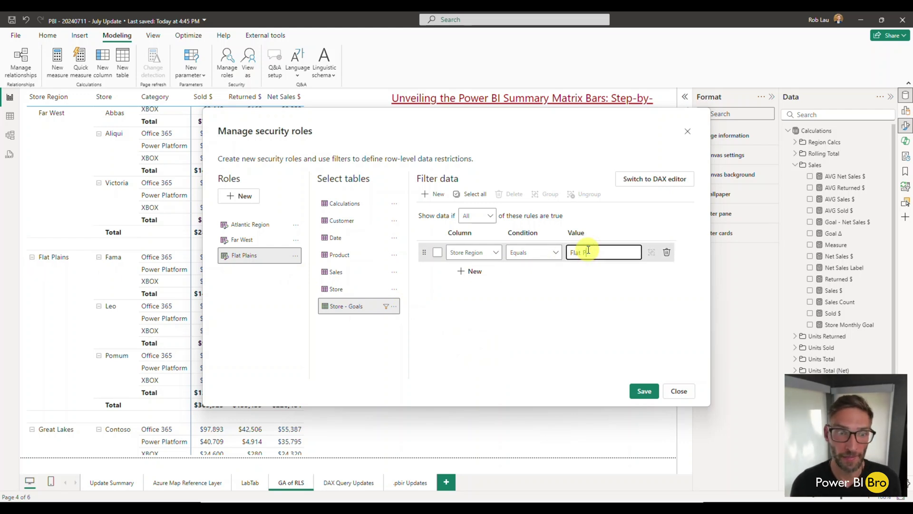
click(597, 300)
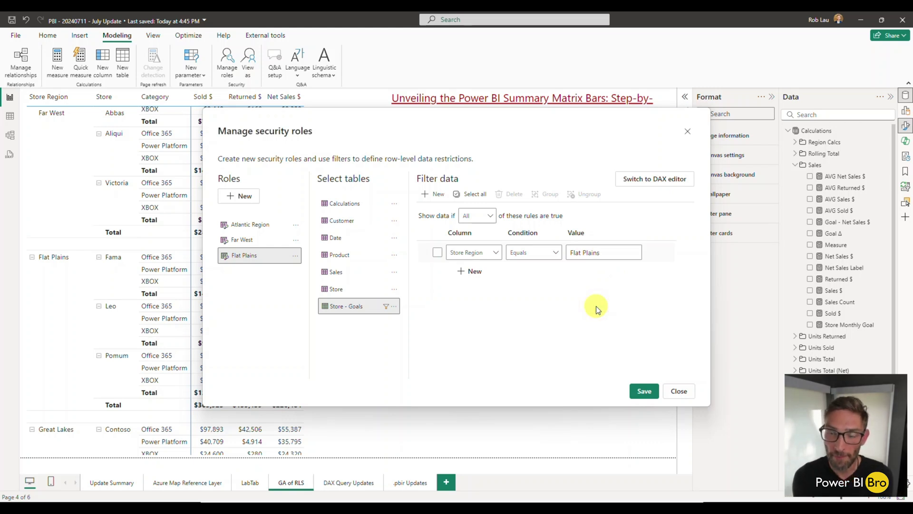
click(654, 183)
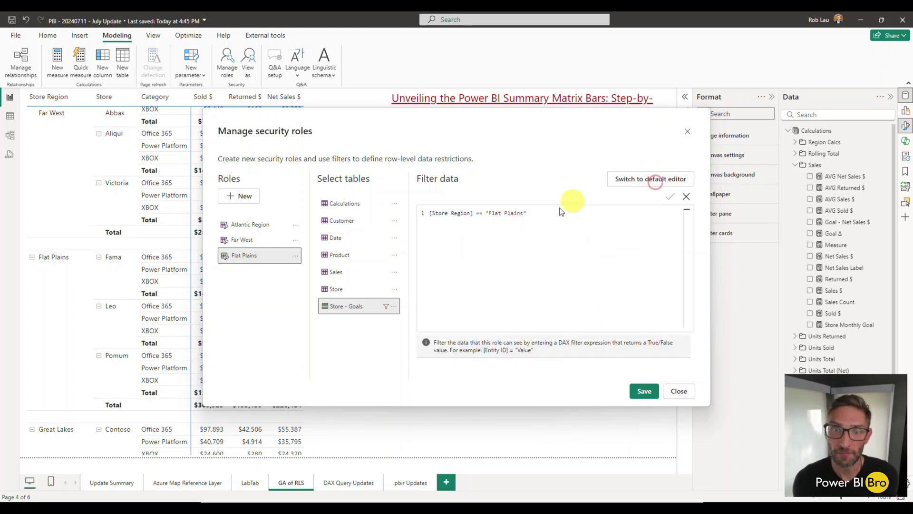
click(643, 390)
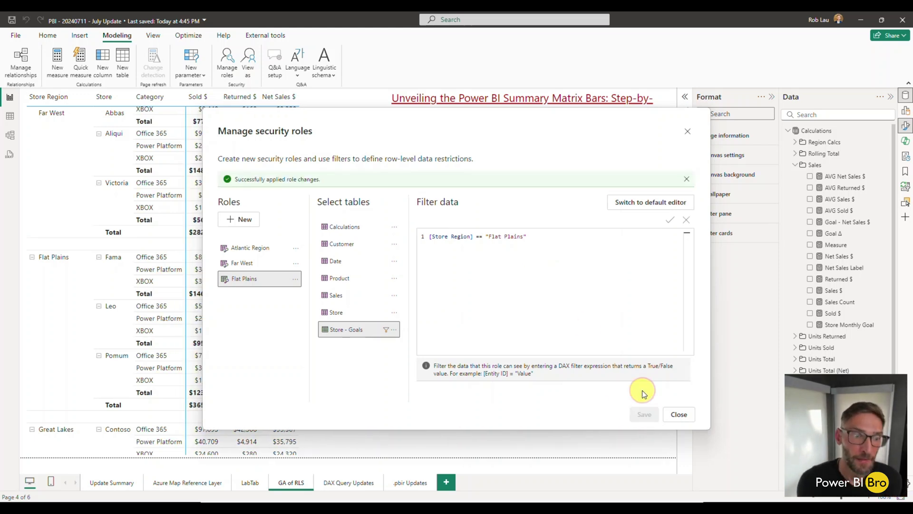
click(677, 413)
click(247, 72)
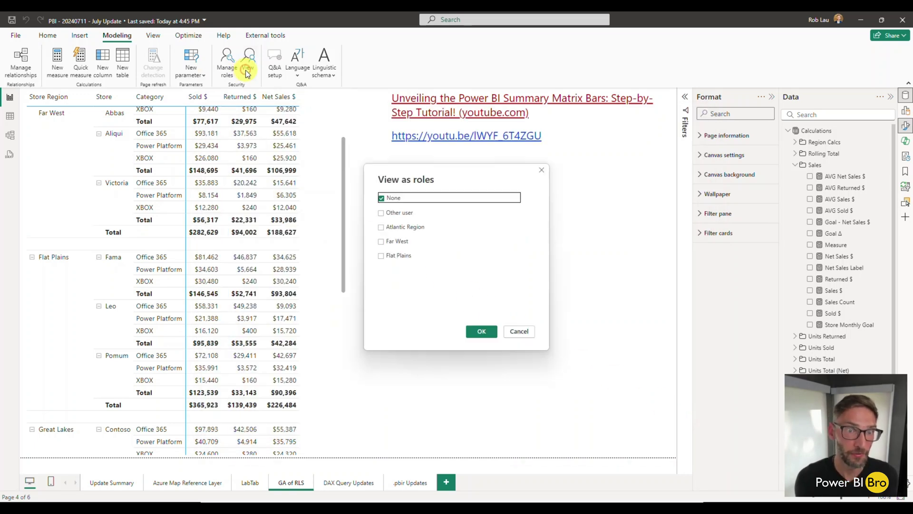
click(381, 255)
click(486, 332)
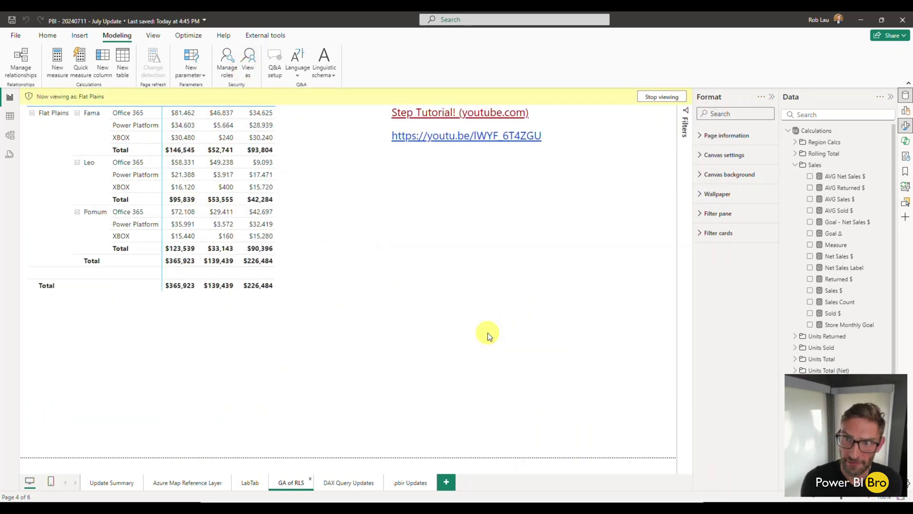
click(655, 97)
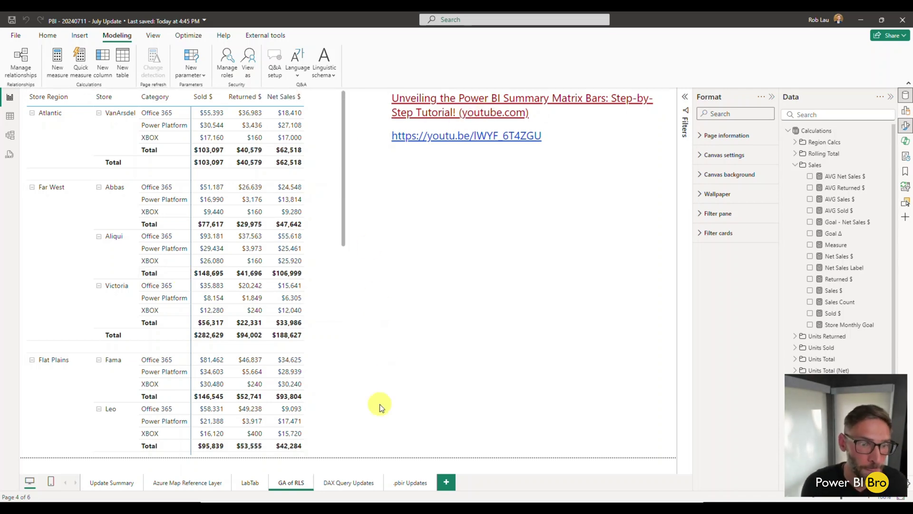
- Switch to the DAX Query Updates page
click(357, 483)
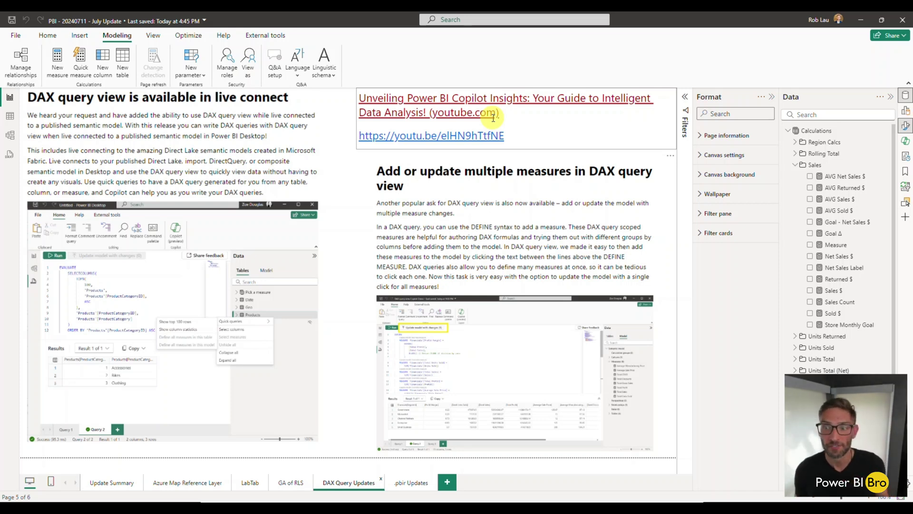
- In DAX query view, close Query 2, Query 1, Query 3 and Query 4, keeping Define all Measures in a Model open
click(10, 157)
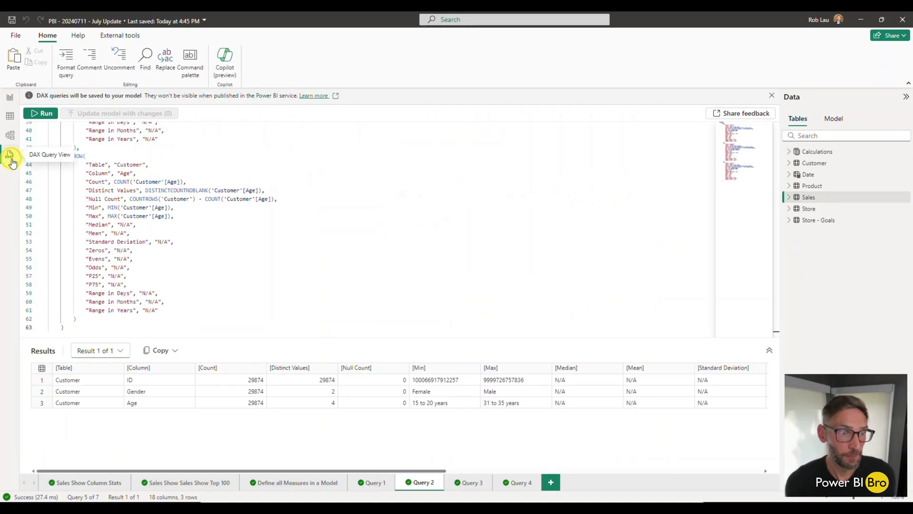
click(440, 479)
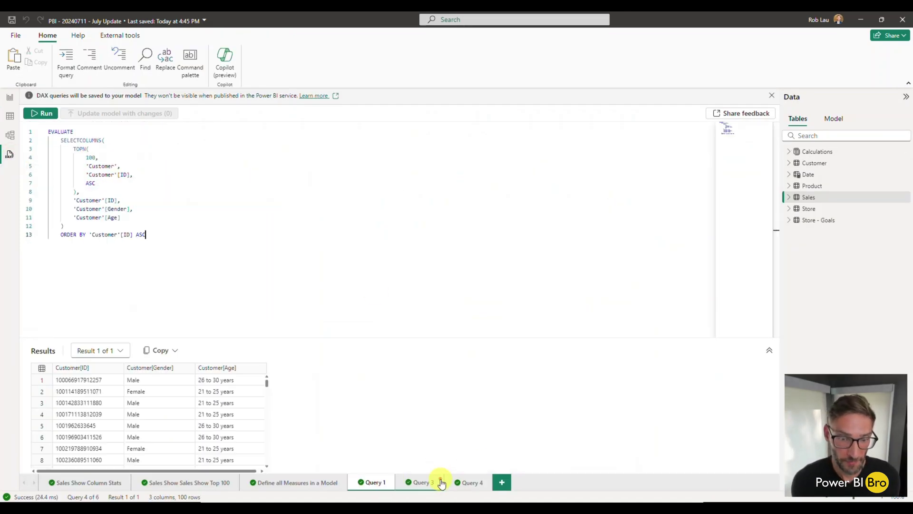
click(393, 481)
click(393, 480)
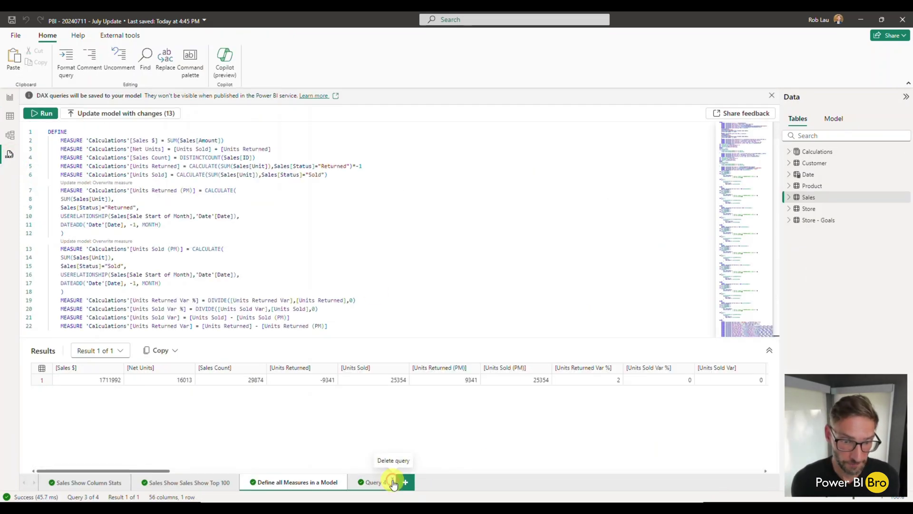
click(393, 481)
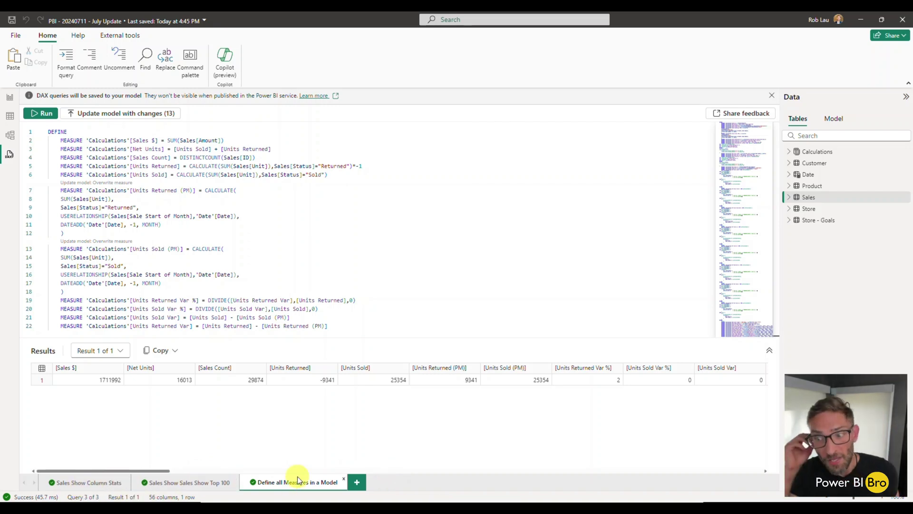
click(9, 97)
click(48, 37)
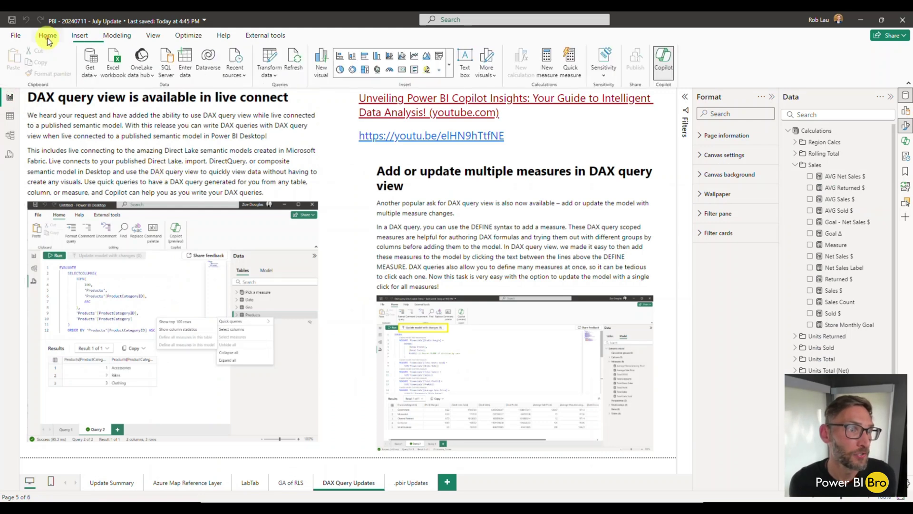
click(96, 77)
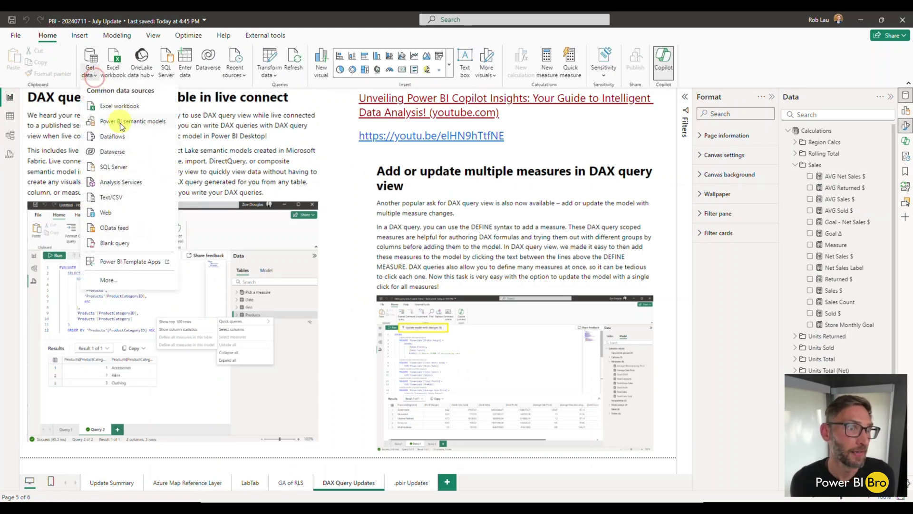
click(335, 185)
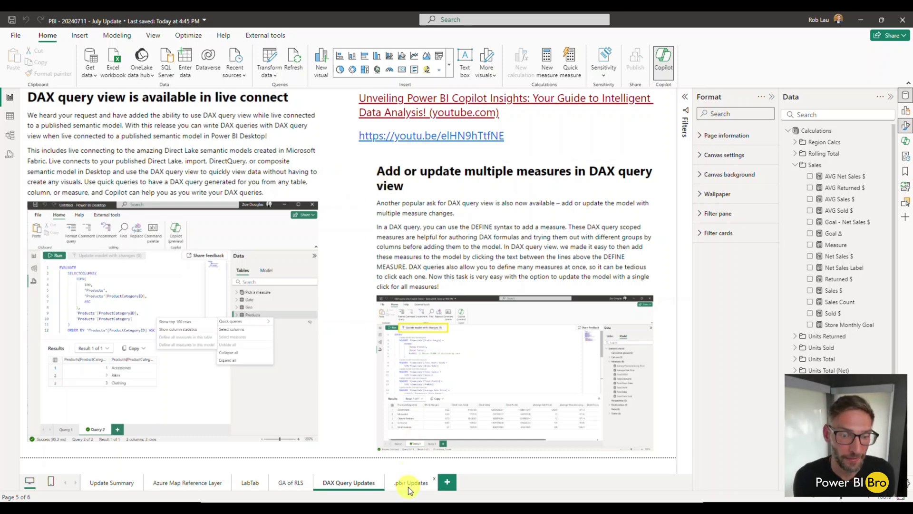
- In DAX query view, create a Show top 100 rows quick query for the Sales table as Query 1
click(10, 153)
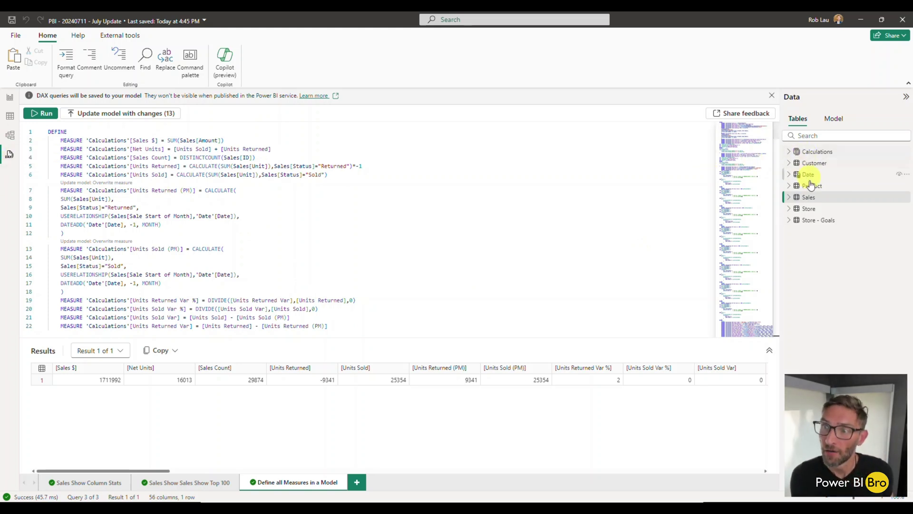
mouse_move(814, 225)
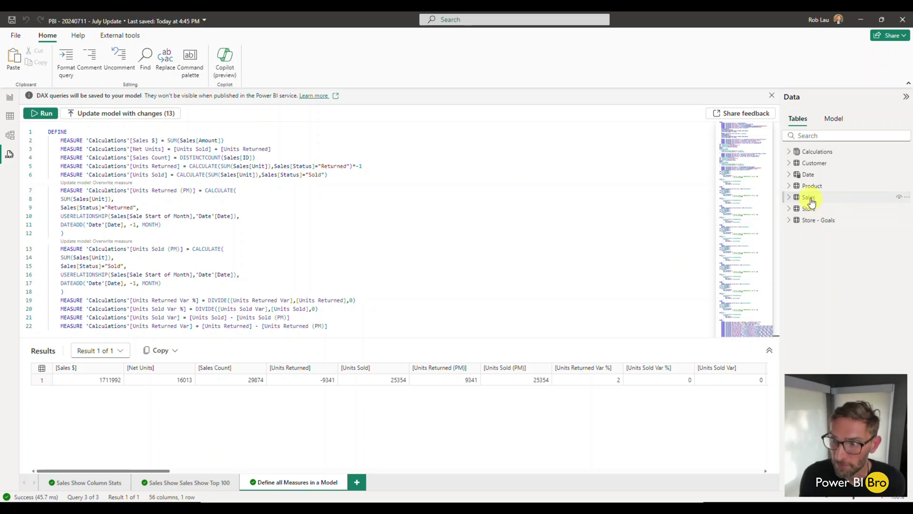
right_click(811, 200)
mouse_move(820, 205)
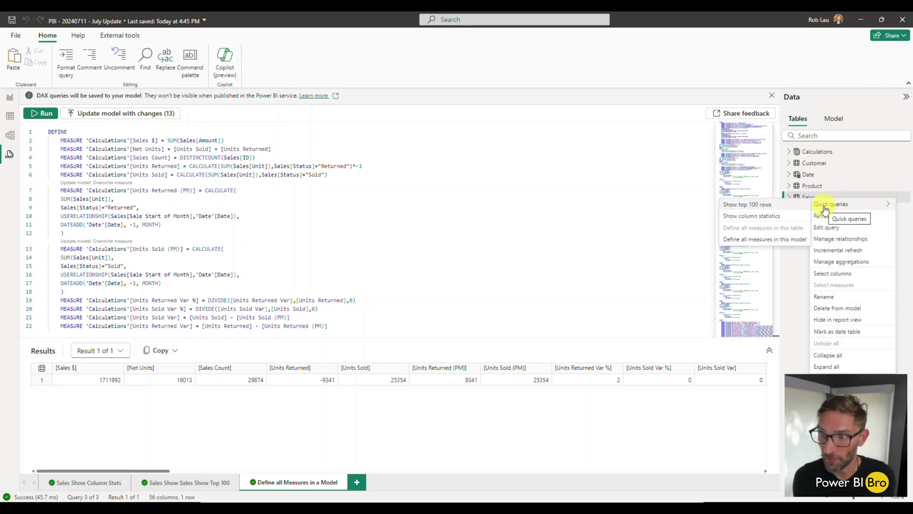
click(772, 204)
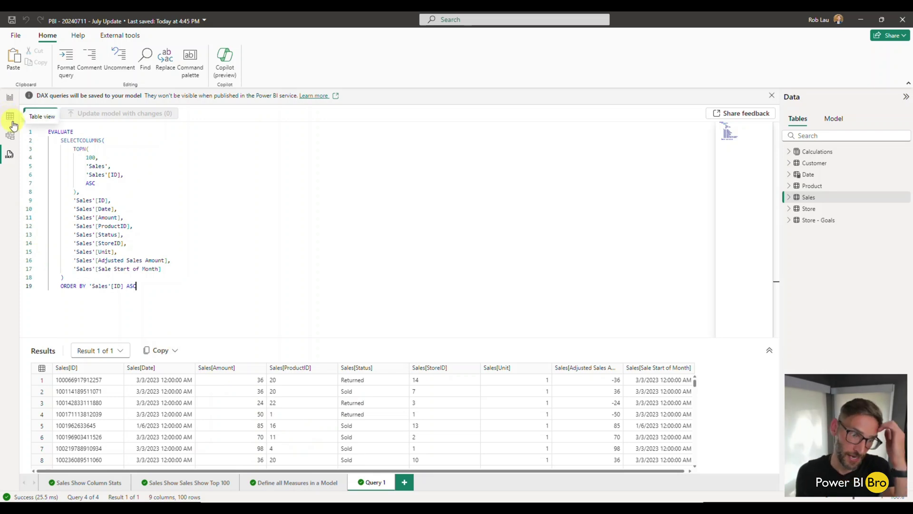
click(372, 315)
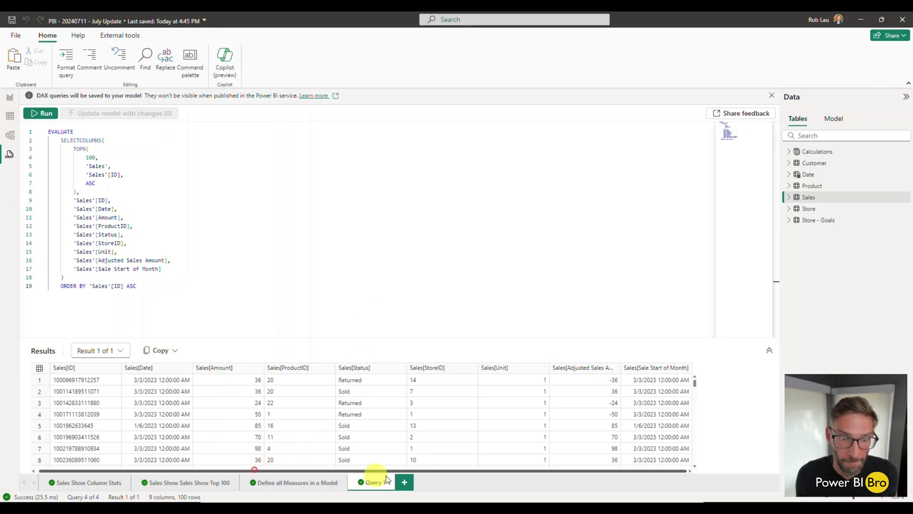
right_click(822, 199)
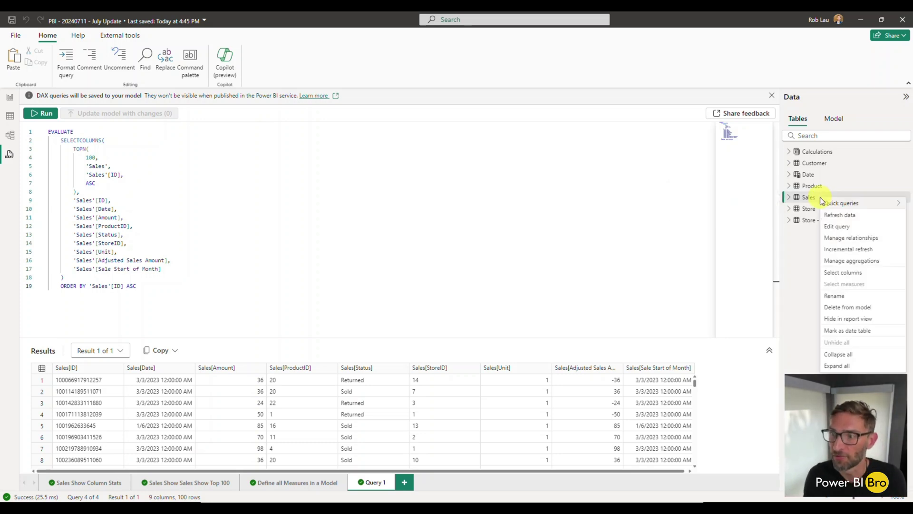
- Run Sales column statistics as Query 2 and scroll through the nine columns' results, each counting 29874 rows
mouse_move(838, 203)
click(778, 218)
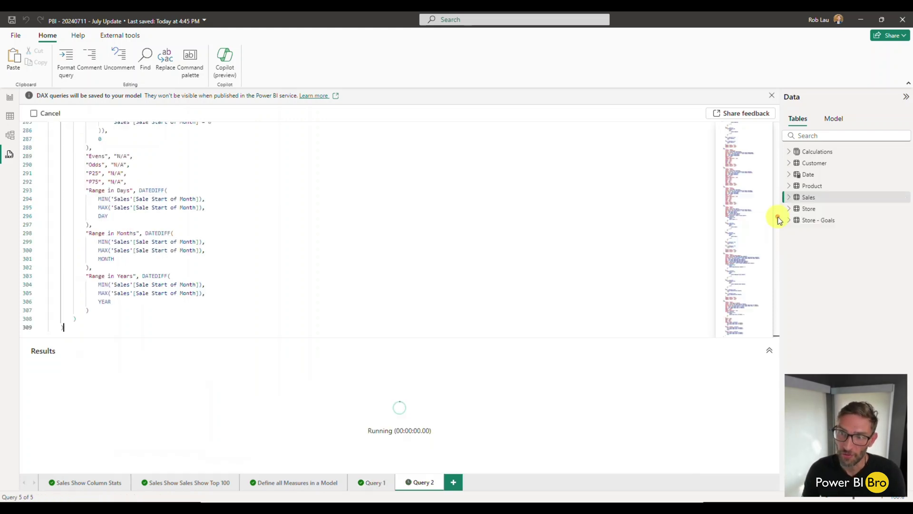
scroll(160, 396, down, 1)
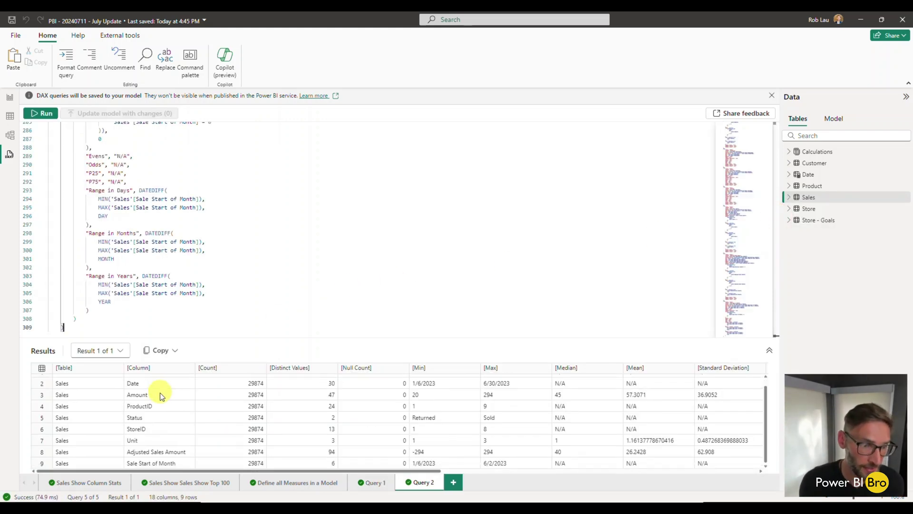
scroll(161, 433, up, 1)
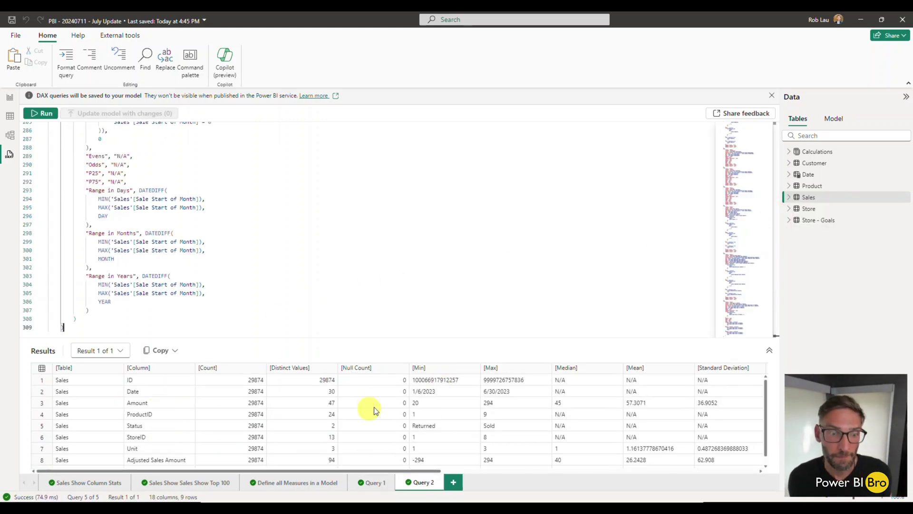
drag(320, 469, 346, 453)
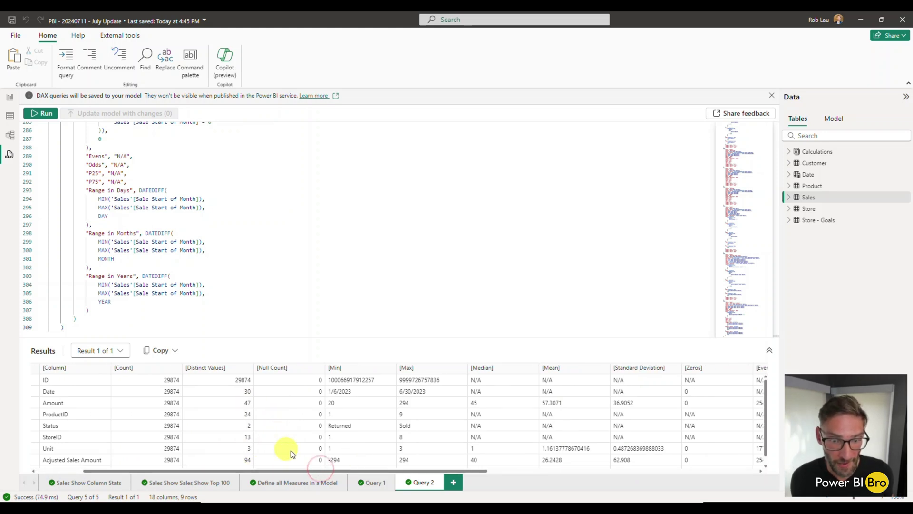
drag(457, 471, 564, 470)
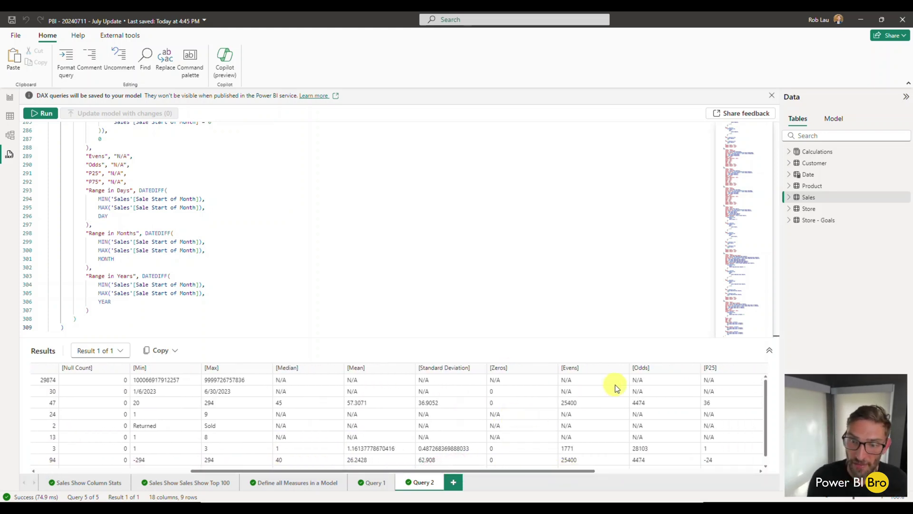
drag(527, 471, 307, 463)
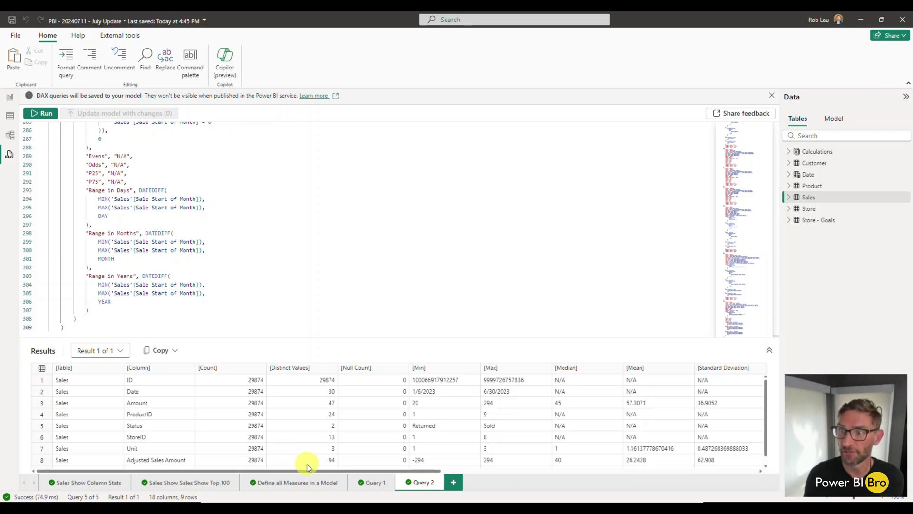
- Generate a Define all measures in this model quick query from Sales and scroll through its code
right_click(812, 199)
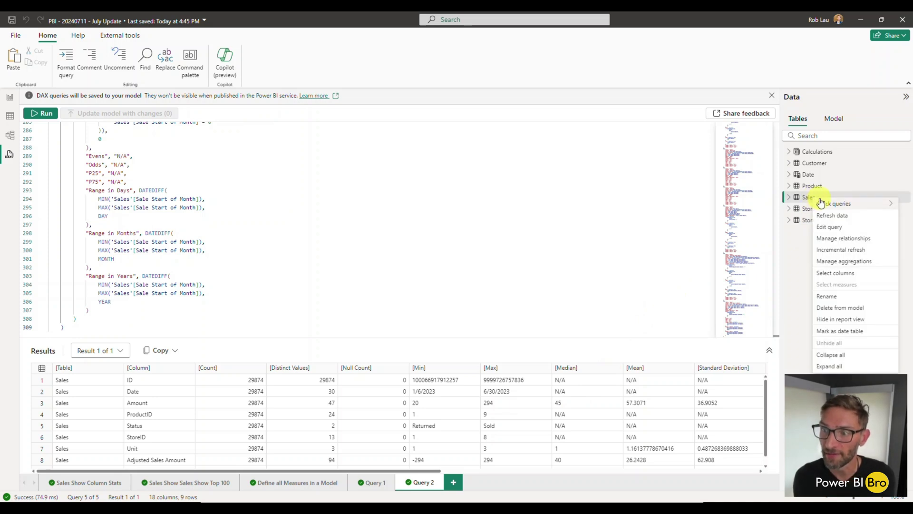
mouse_move(828, 204)
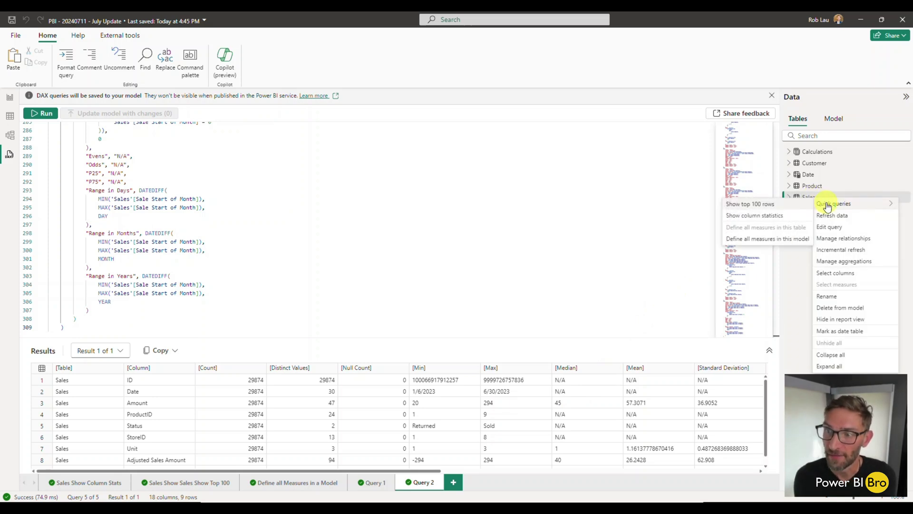
click(764, 241)
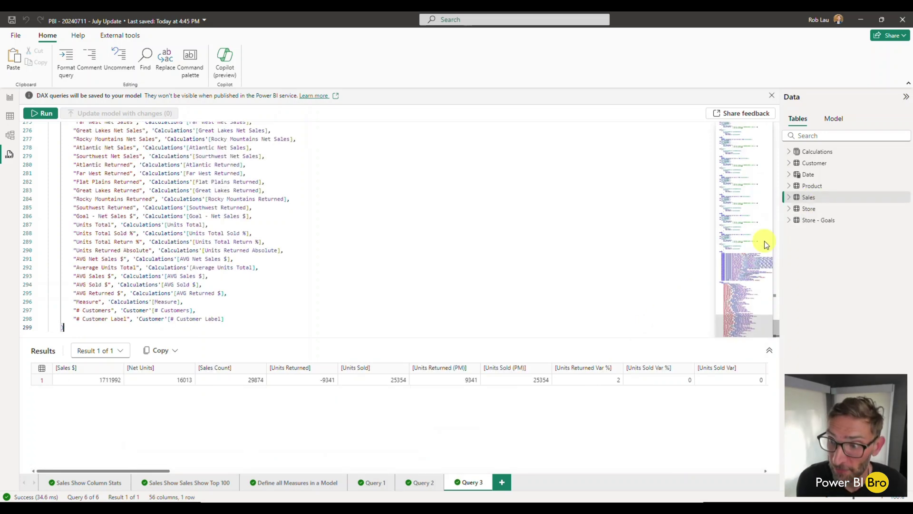
scroll(305, 258, up, 20)
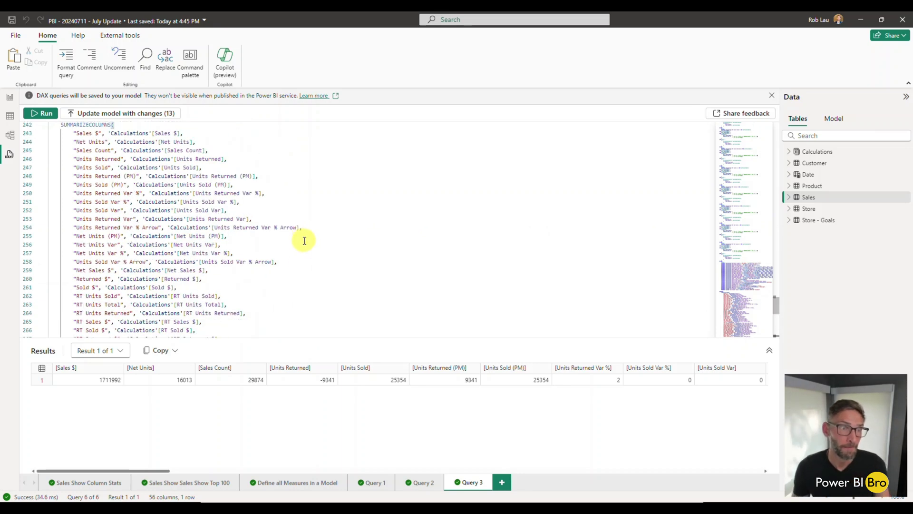
scroll(352, 210, up, 20)
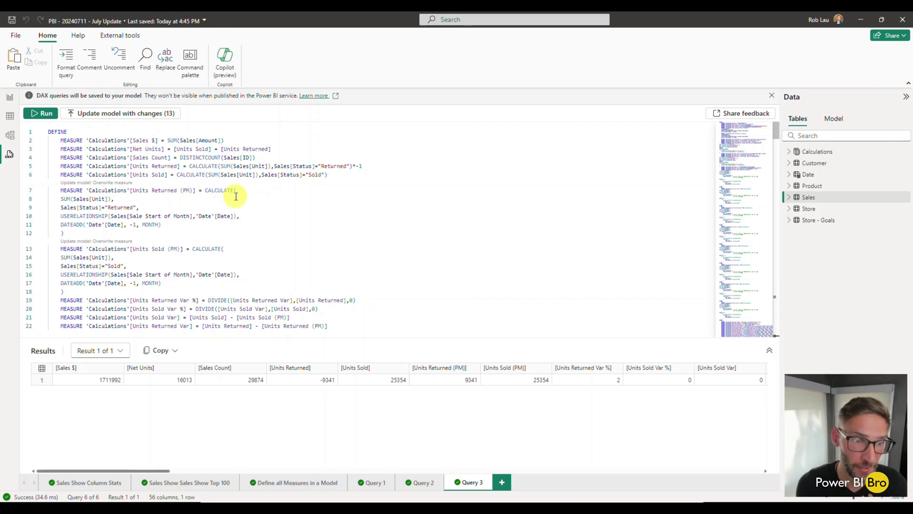
scroll(236, 196, down, 10)
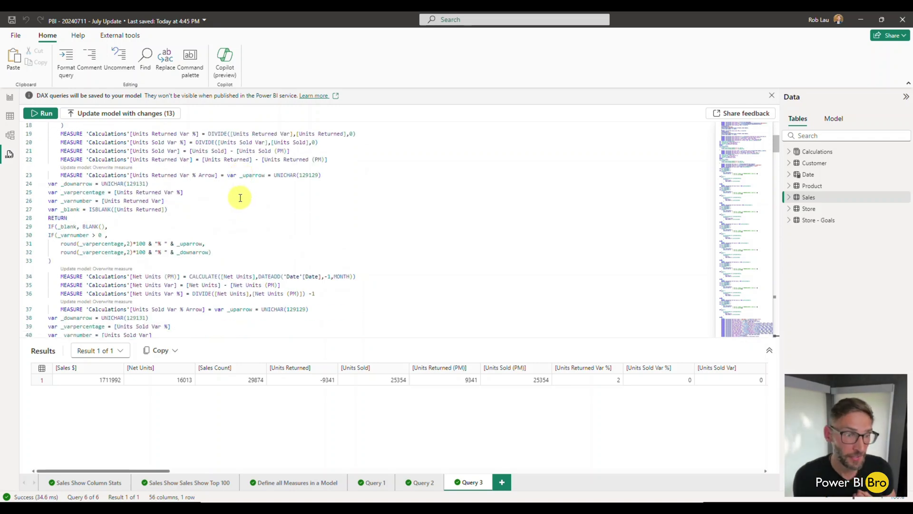
scroll(248, 203, down, 5)
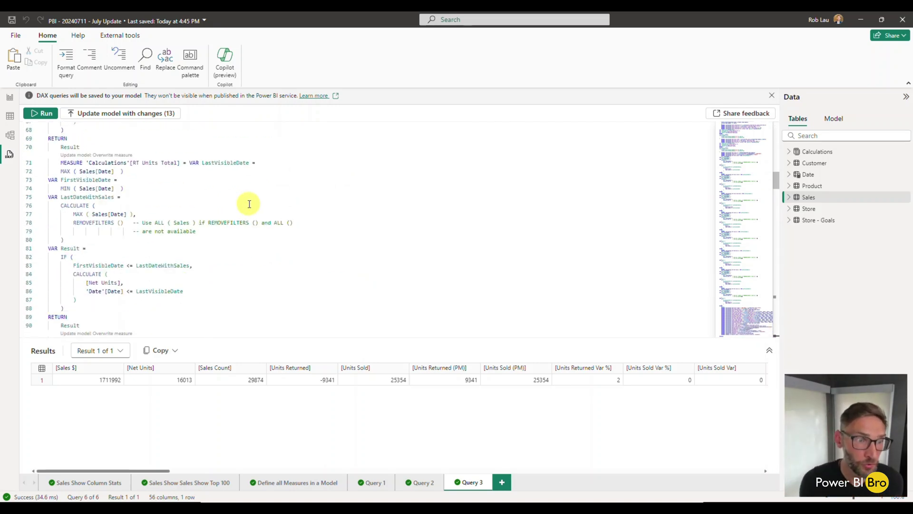
- Review Query 3's 56 measure definitions once more, then return to the report pages
click(10, 97)
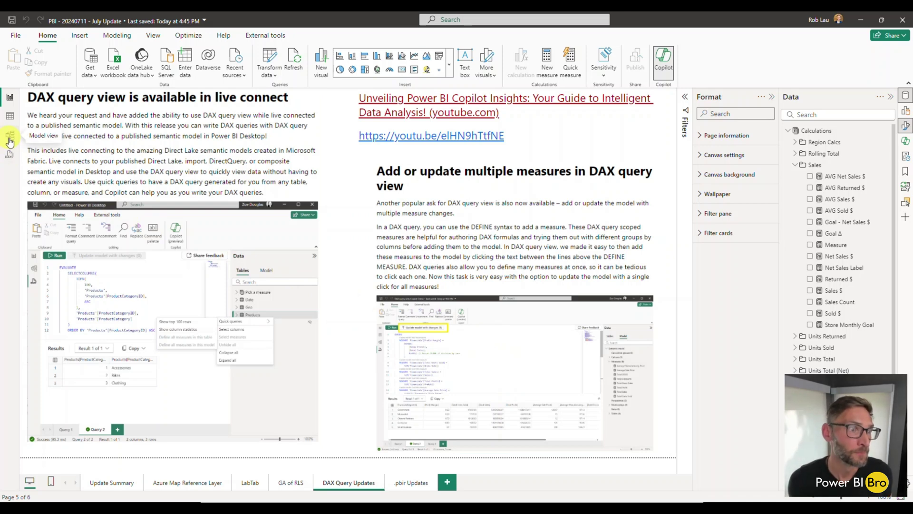
click(9, 154)
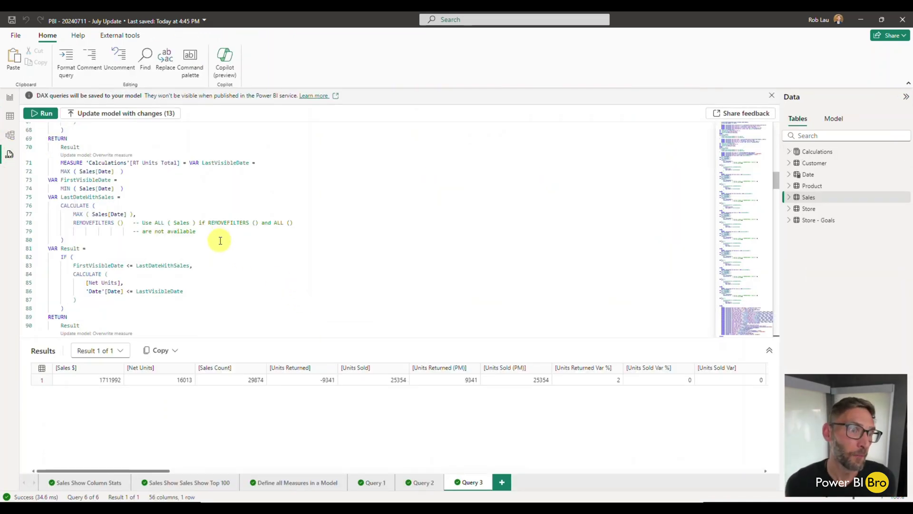
scroll(221, 237, down, 10)
scroll(223, 237, up, 5)
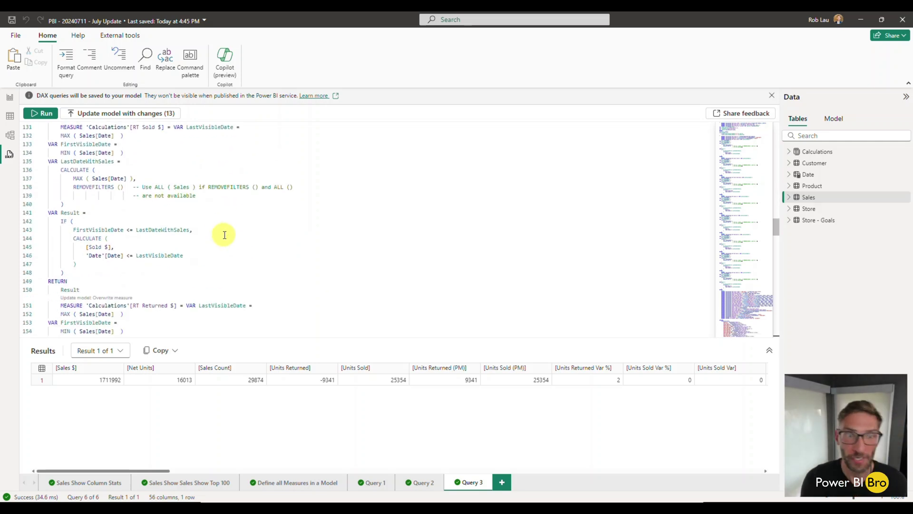
scroll(154, 167, up, 5)
scroll(155, 167, up, 1)
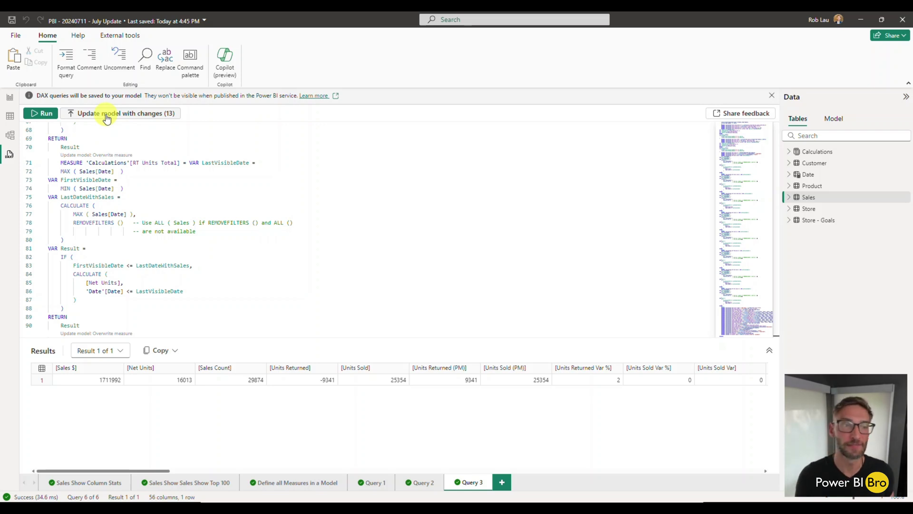
scroll(149, 180, up, 13)
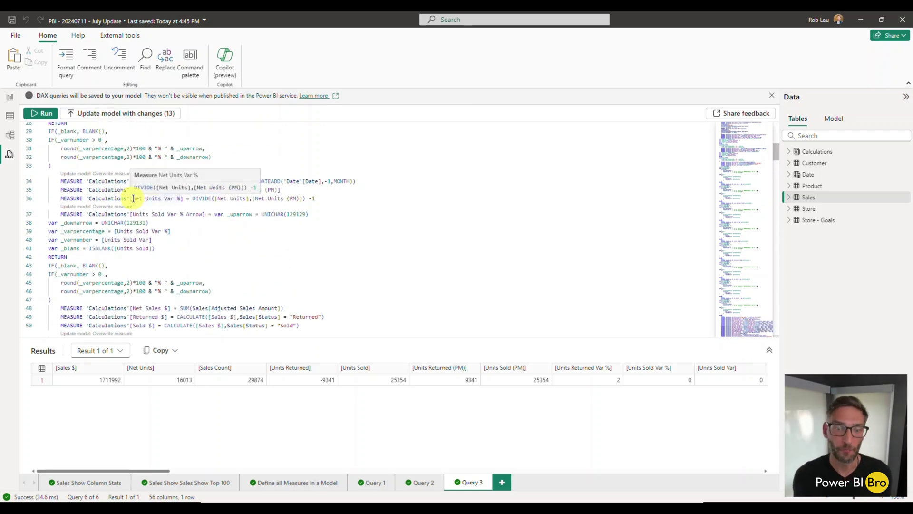
click(9, 99)
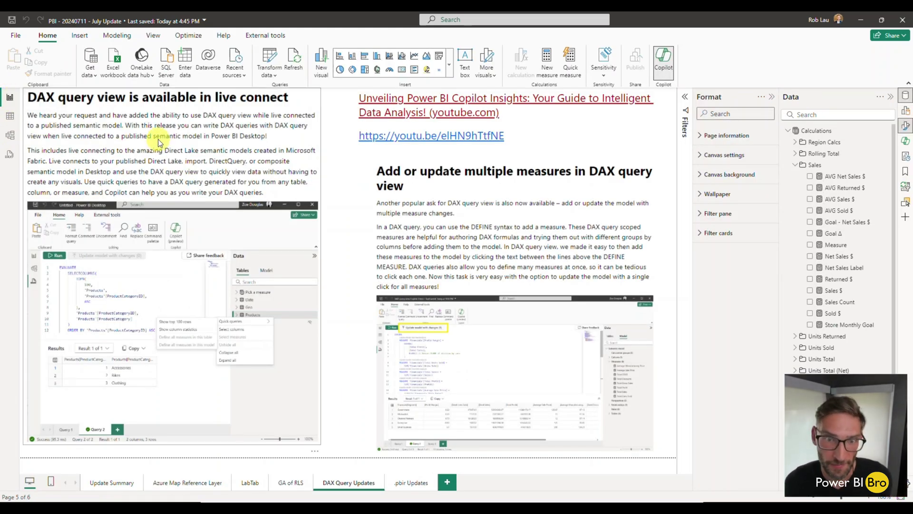
click(406, 485)
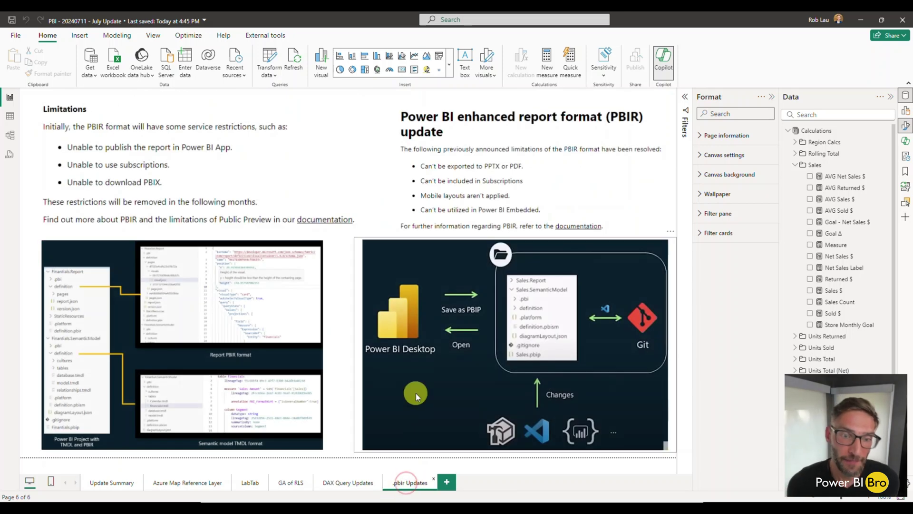